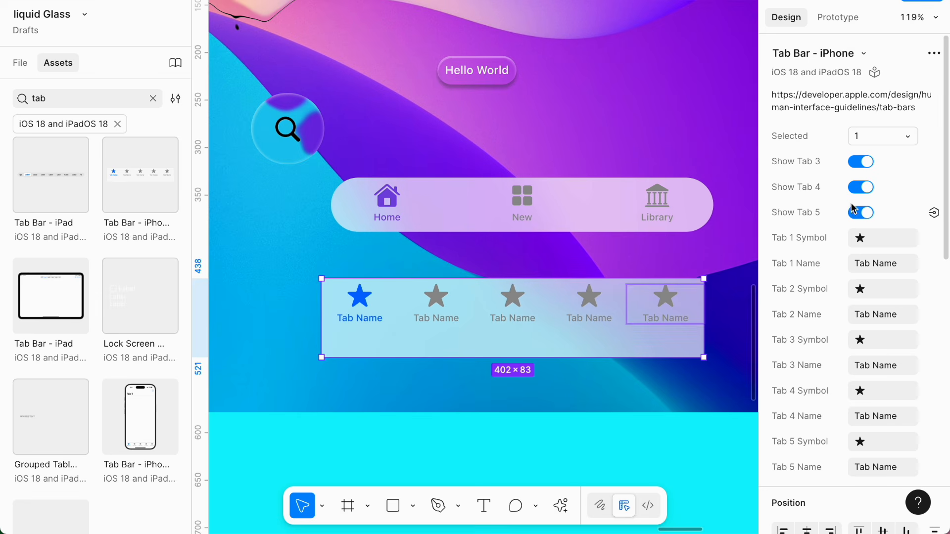
- Hide Tab 3 and Tab 4 in the five-star Tab Bar - iPhone instance
left_click(861, 163)
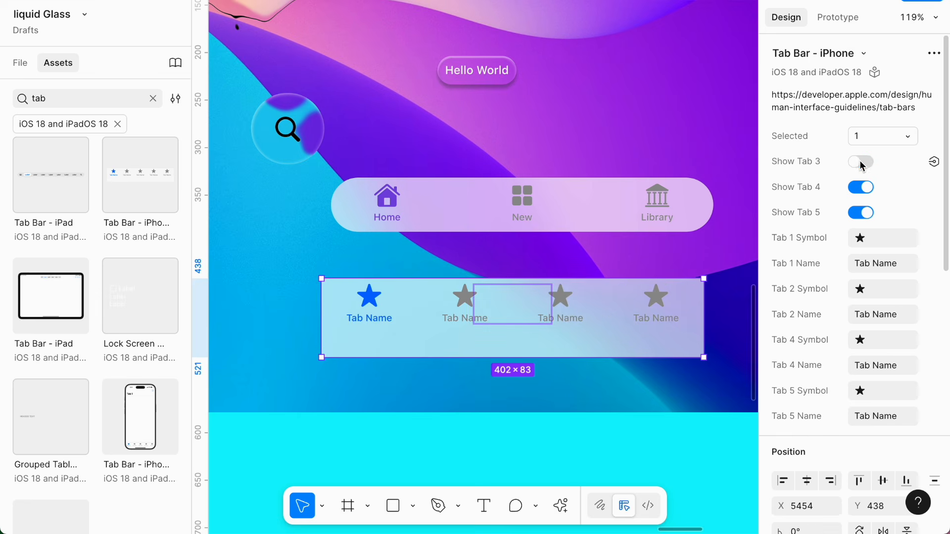
left_click(861, 188)
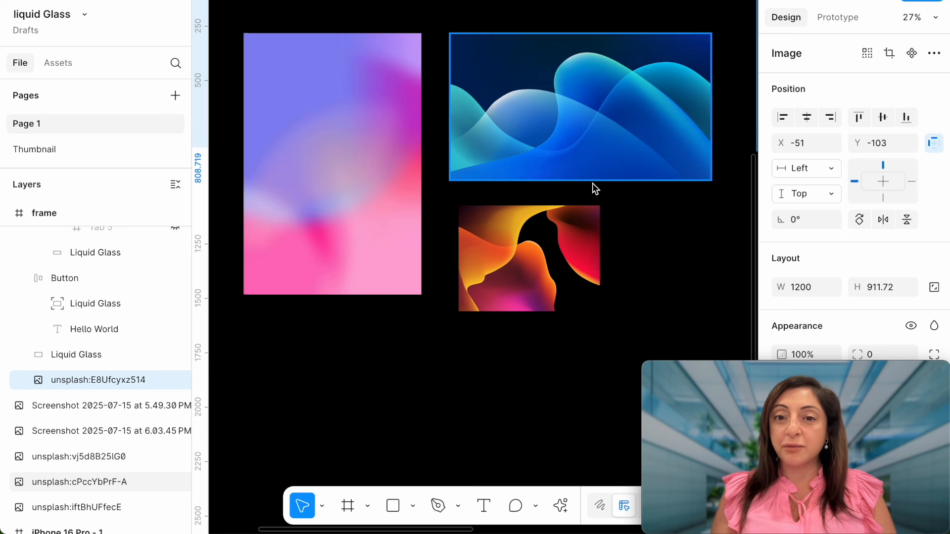
- Examine the sample background images on the canvas and the list of available plugins and widgets
scroll(600, 192, "down", 3)
scroll(600, 192, "right", 3)
scroll(602, 192, "up", 5)
scroll(602, 192, "right", 2)
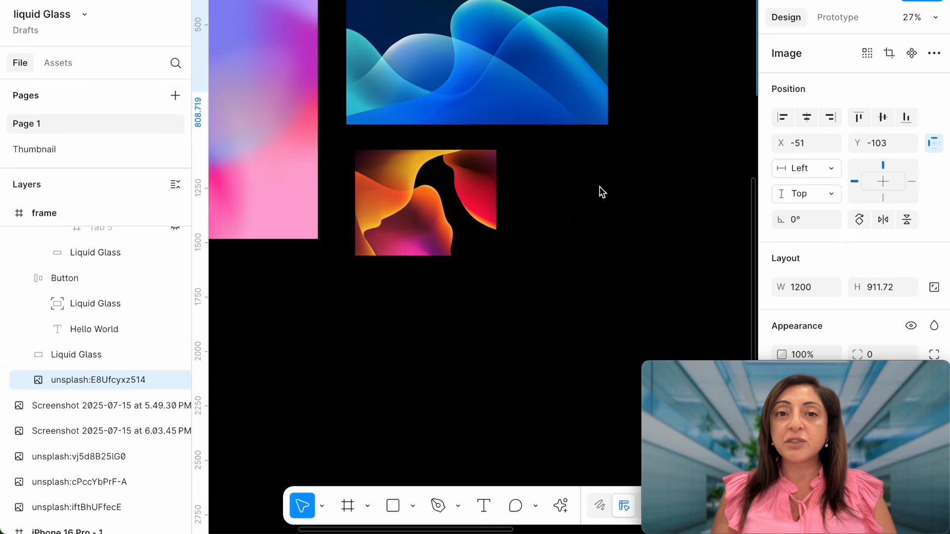
scroll(600, 192, "right", 5)
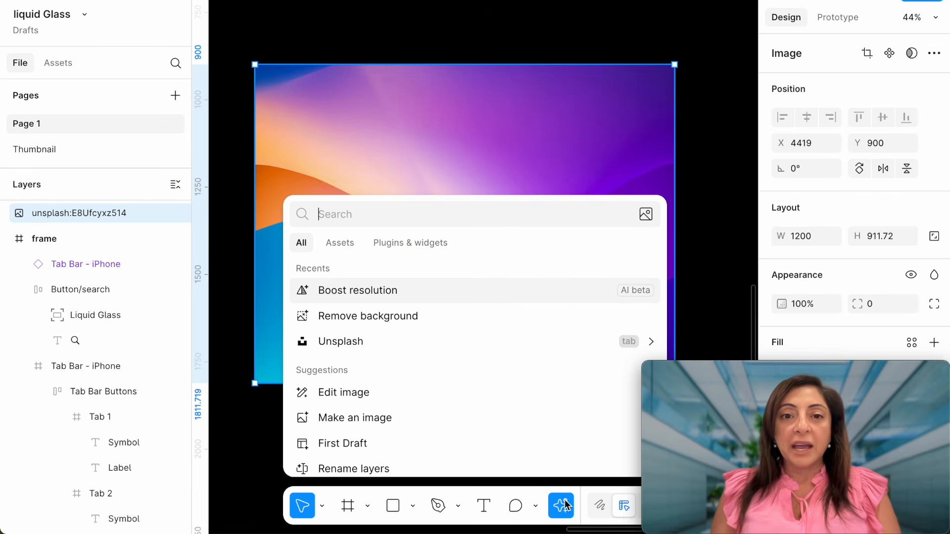
left_click(426, 248)
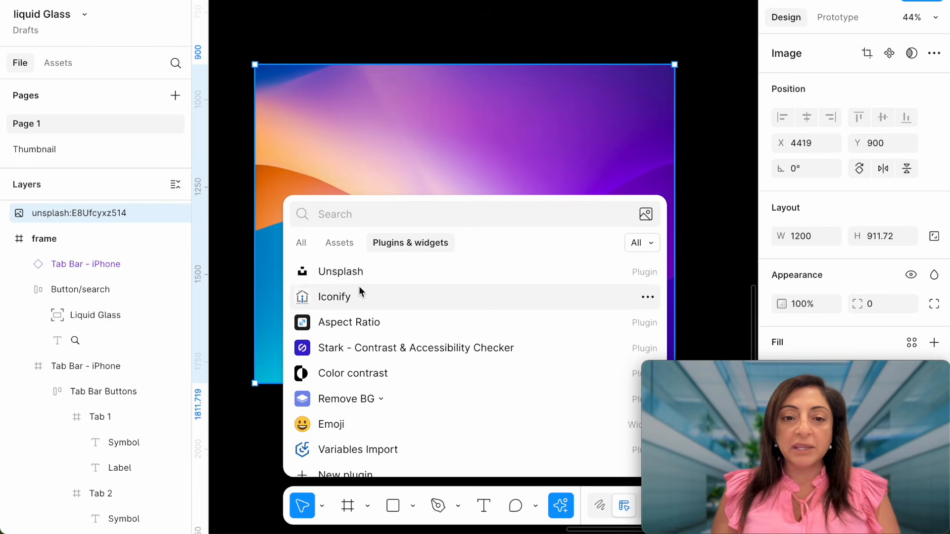
left_click(702, 156)
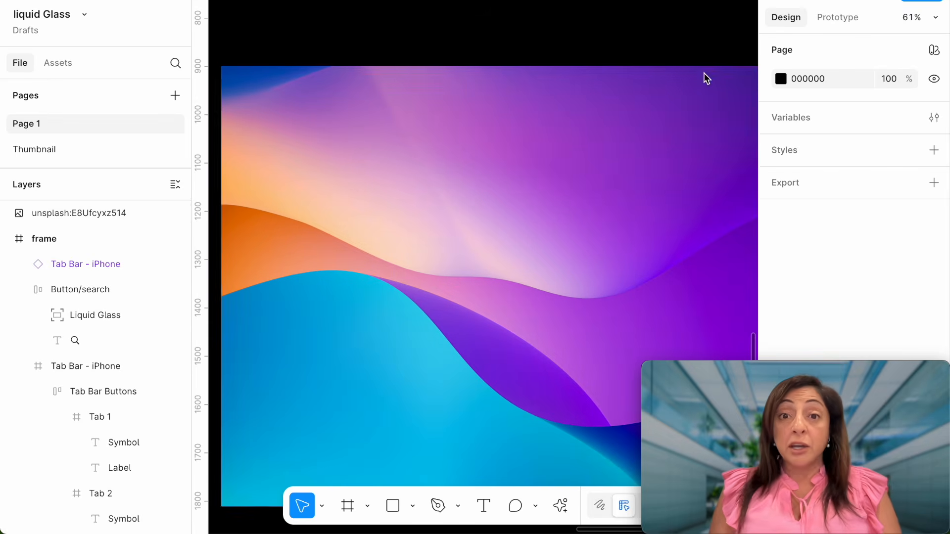
- Draw a rectangle about 338 × 183 over the orange and purple area of the standalone wallpaper image
key("r")
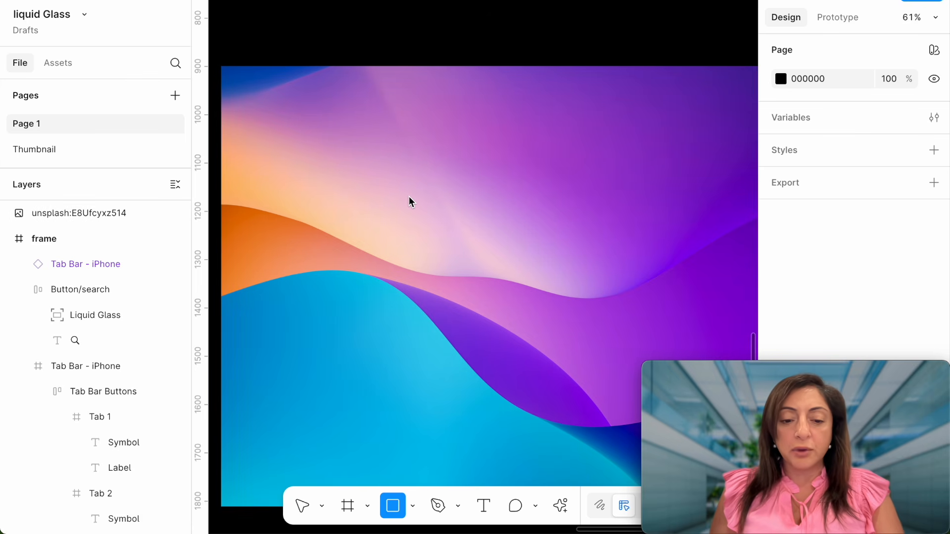
left_click_drag(383, 173, 548, 262)
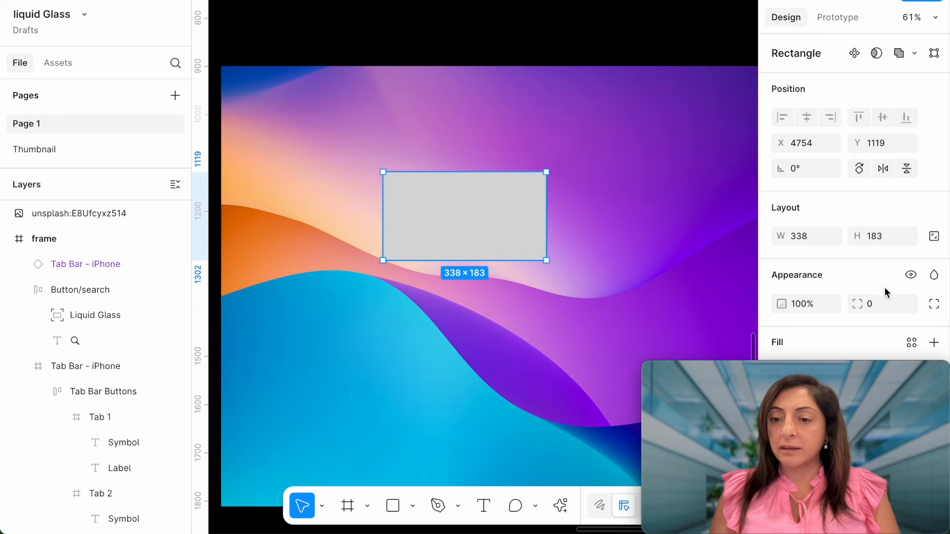
scroll(451, 186, "up", 3)
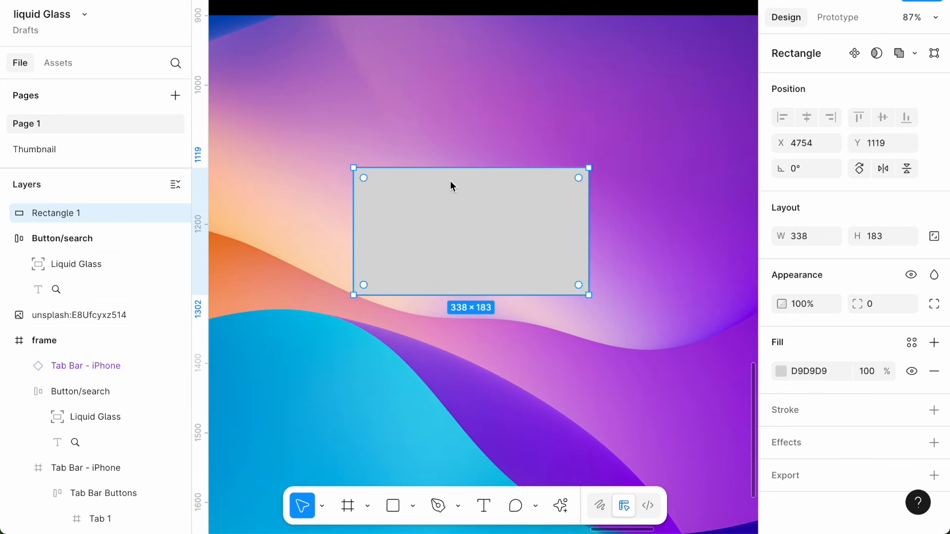
- Set the rectangle's fill to white FFFFFF at 1% opacity
left_click(781, 371)
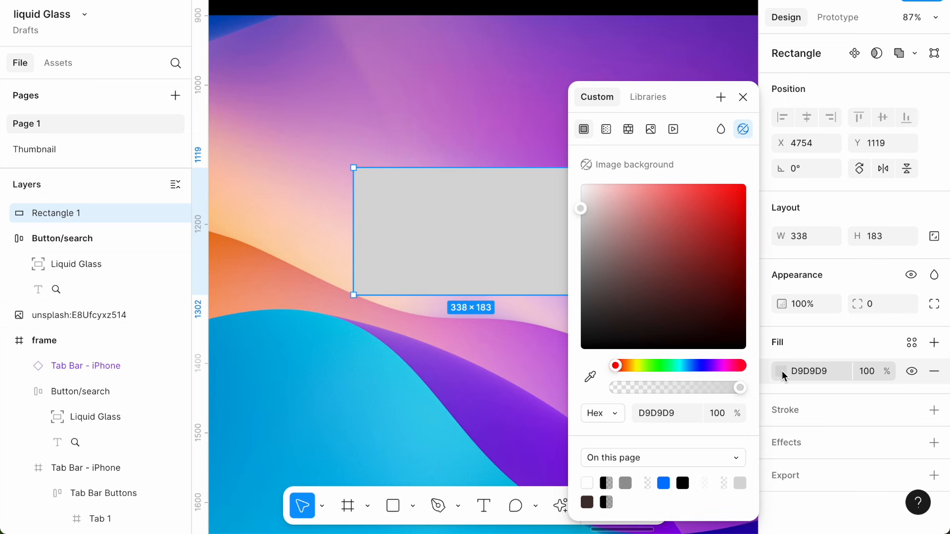
left_click(585, 484)
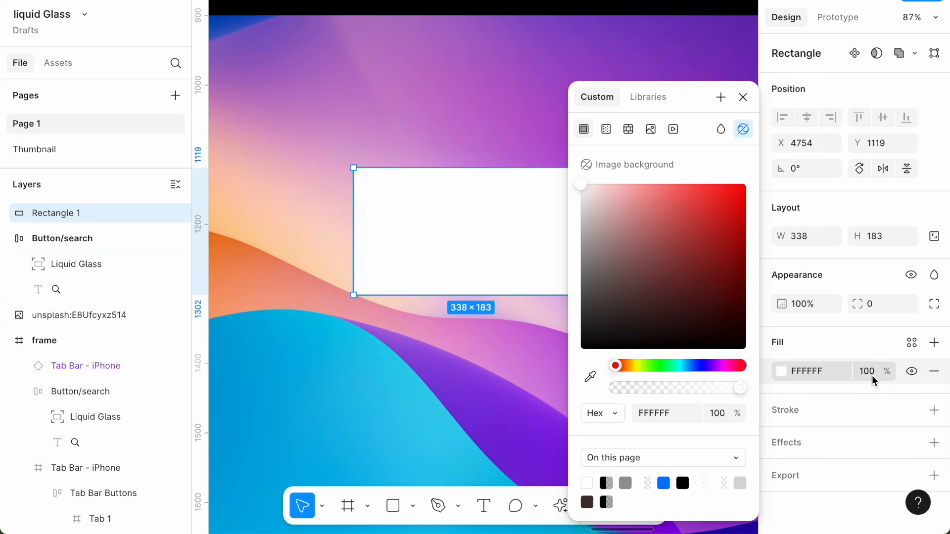
left_click(872, 381)
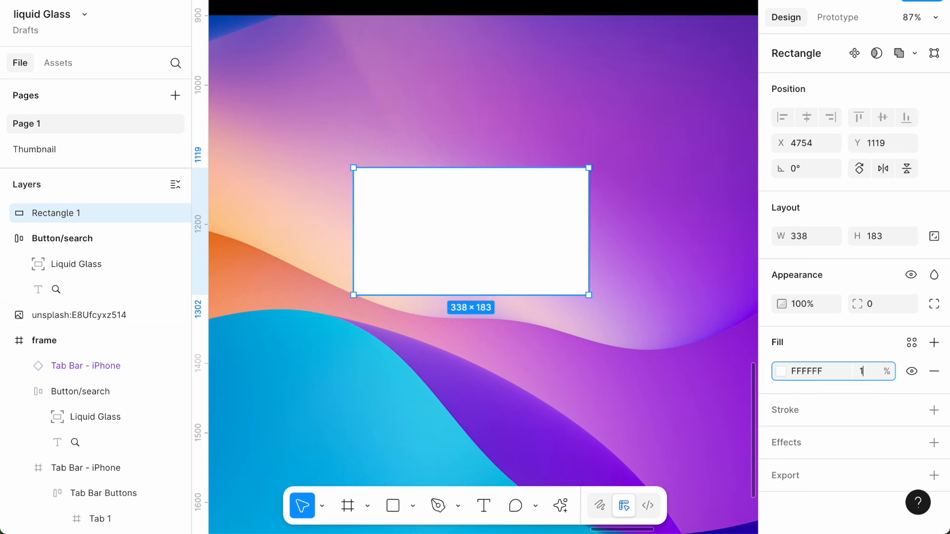
key("Return")
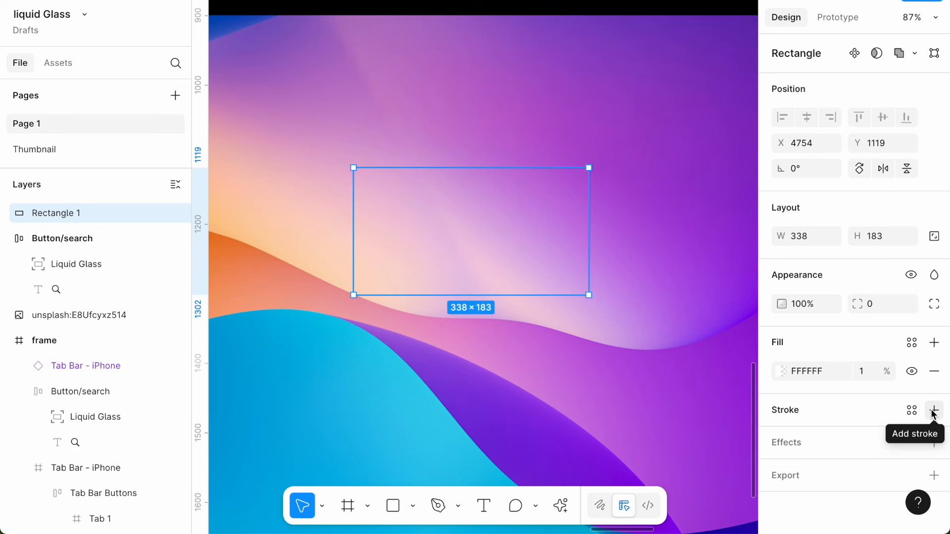
- Add an inside stroke of colour 000000 and weight 1 to the rectangle
left_click(934, 412)
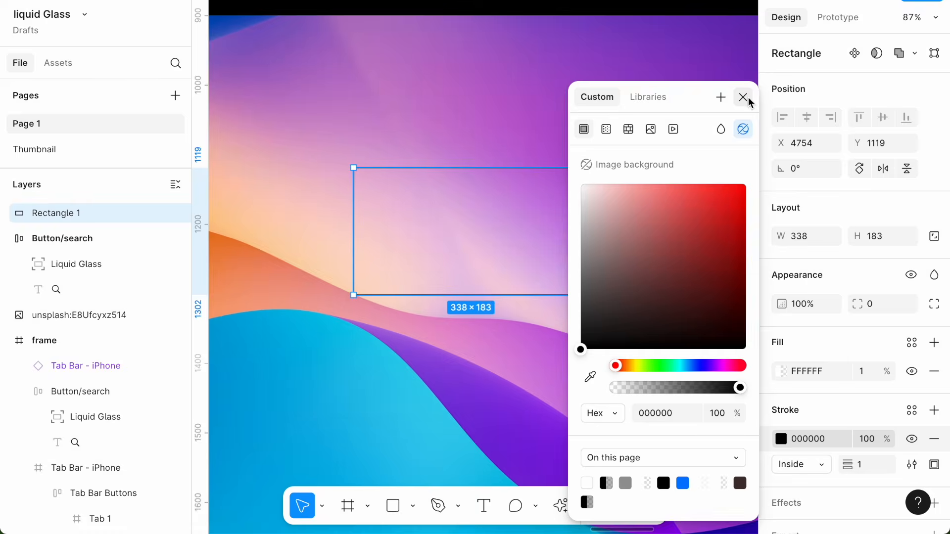
left_click(705, 208)
left_click(695, 246)
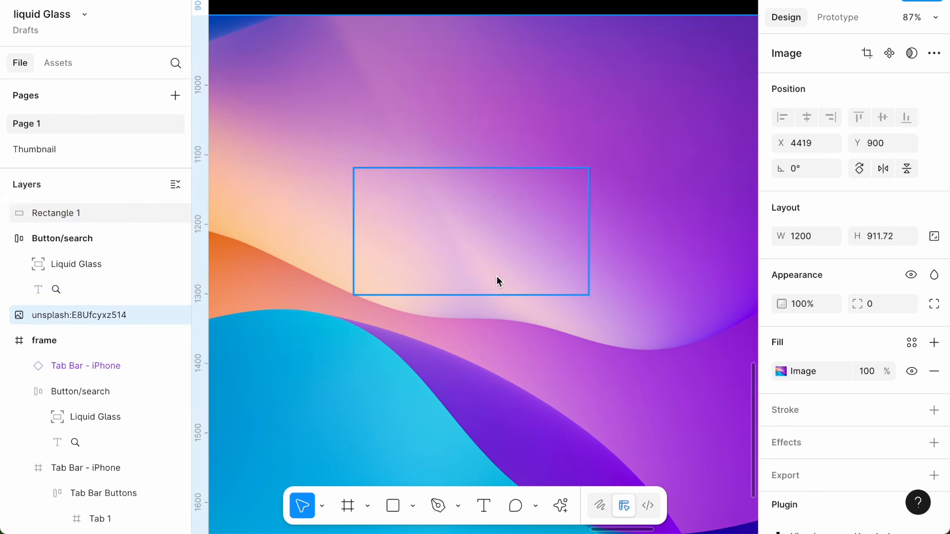
left_click(499, 236)
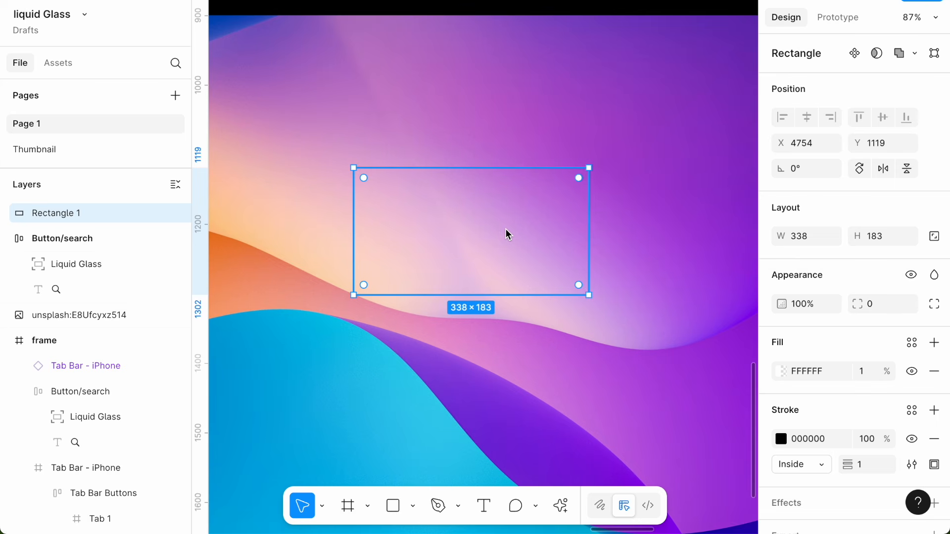
left_click(693, 221)
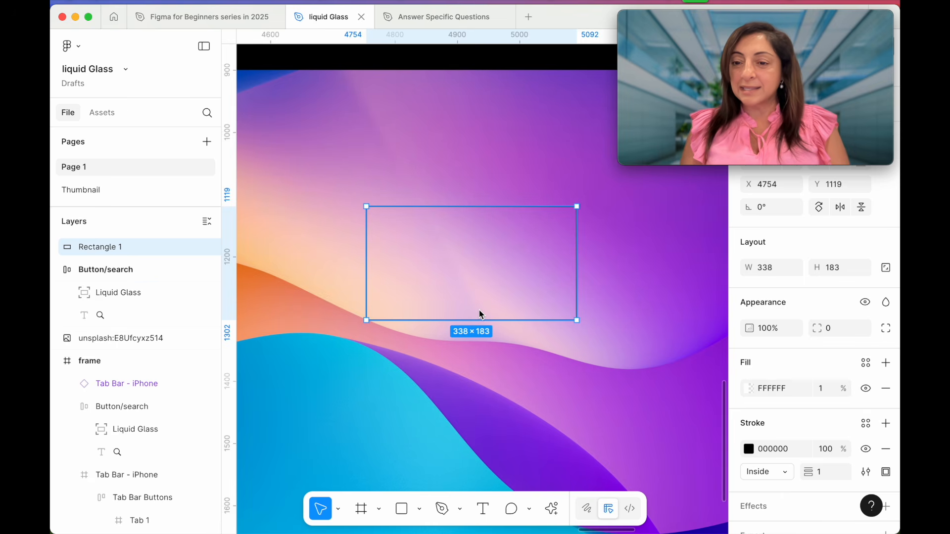
- Add a uniform Background blur effect to the rectangle with a blur of 10
scroll(866, 430, "down", 2)
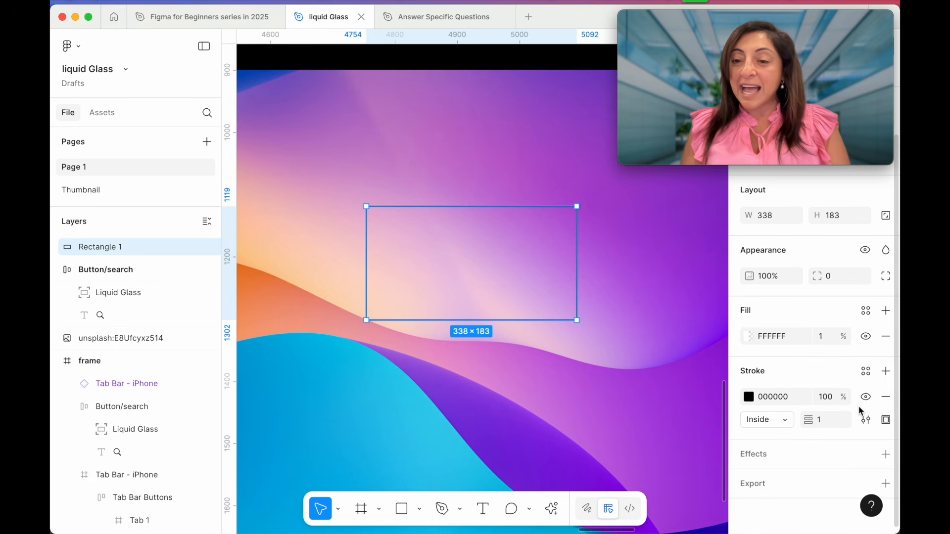
left_click(887, 460)
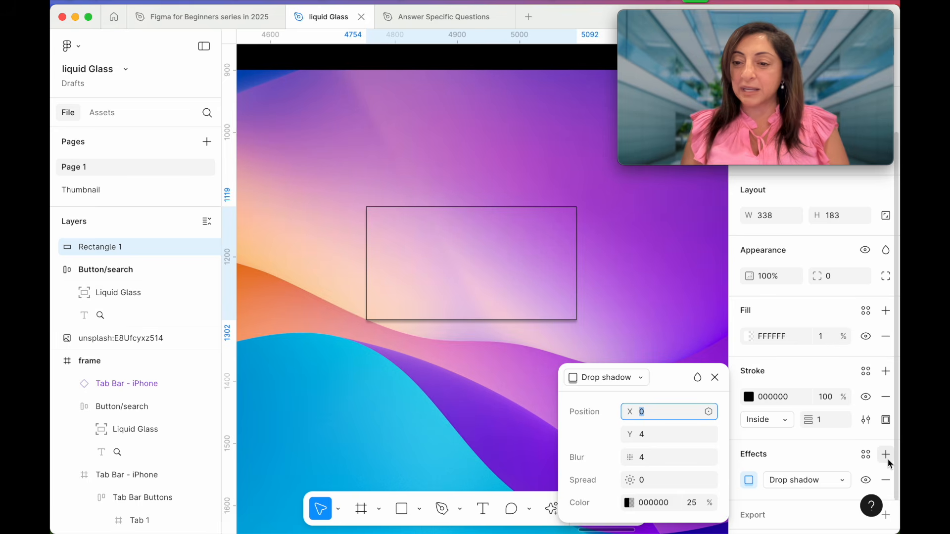
left_click(608, 378)
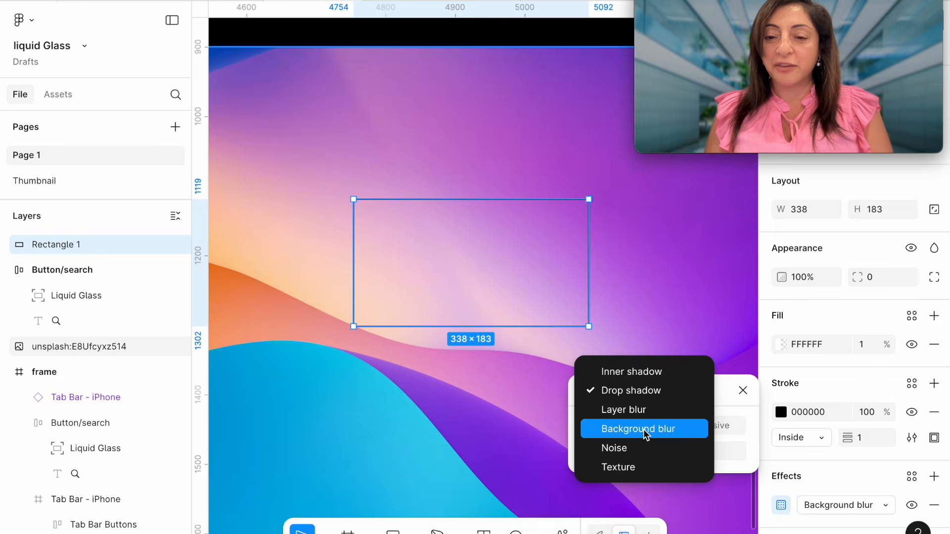
left_click(643, 429)
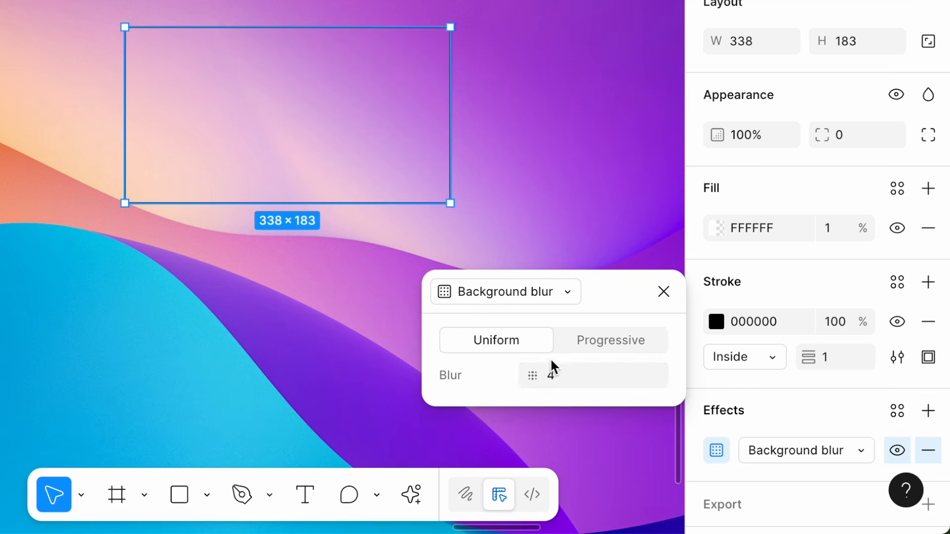
left_click(562, 381)
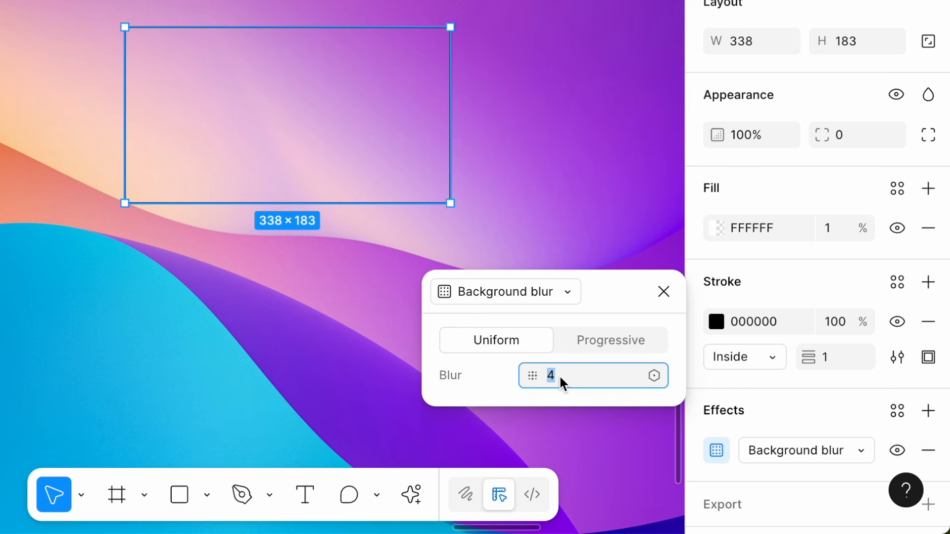
key("Return")
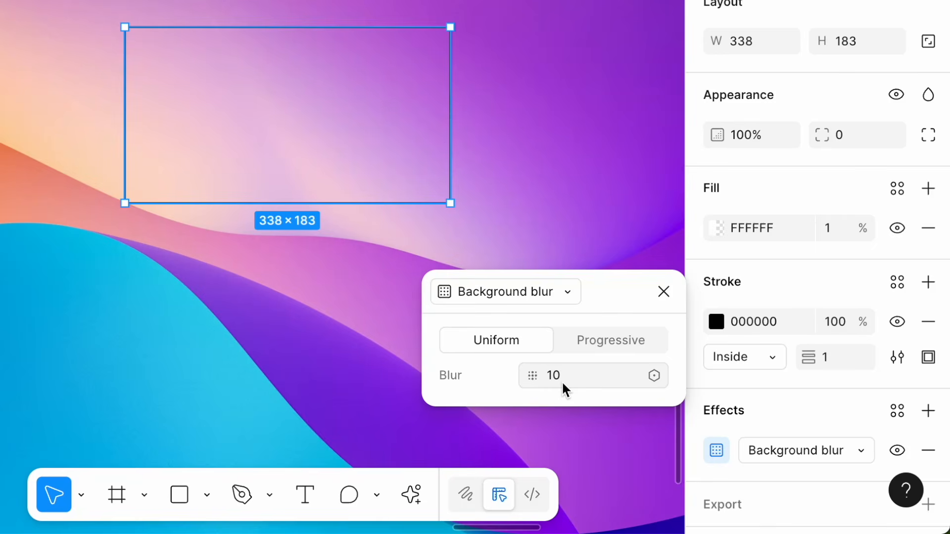
left_click(663, 291)
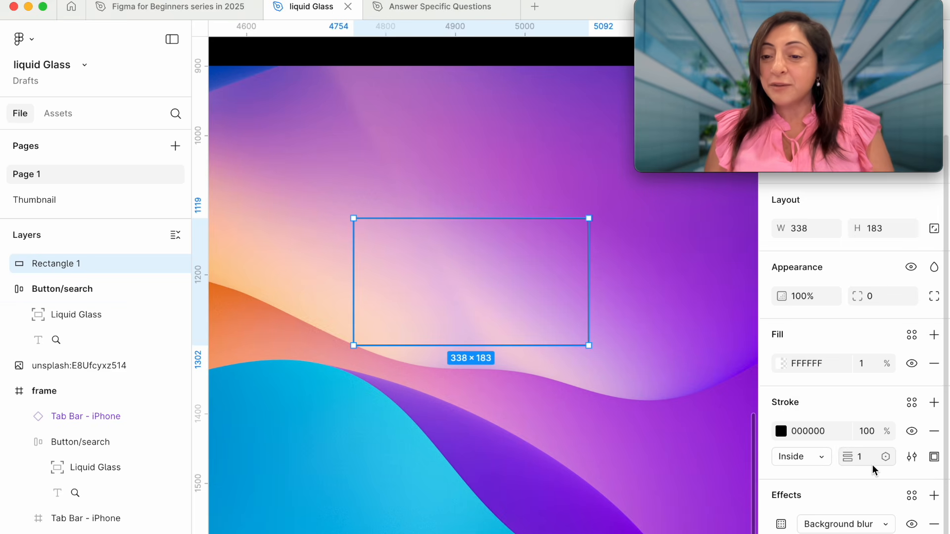
- Add a second effect of type Texture to the rectangle and set its size to 92
scroll(841, 368, "down", 2)
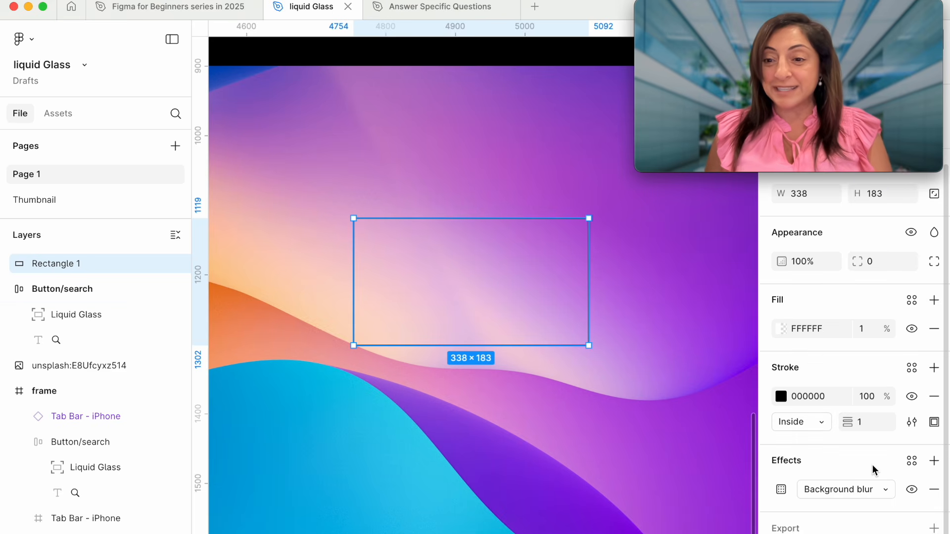
left_click(934, 462)
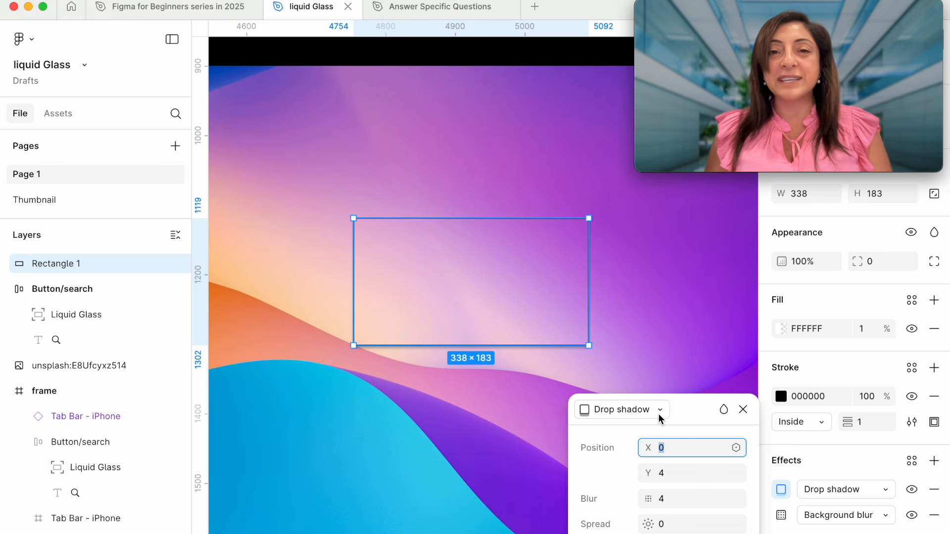
left_click(658, 414)
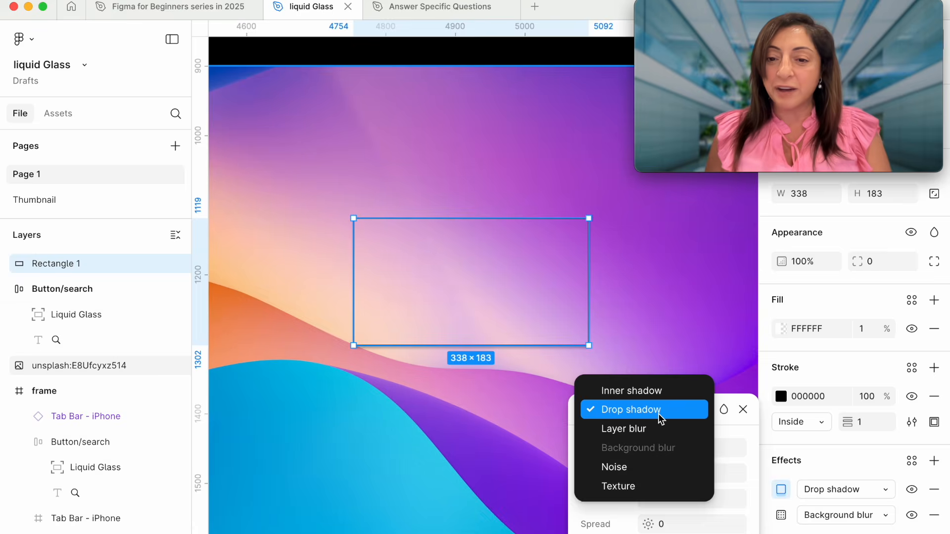
left_click(643, 489)
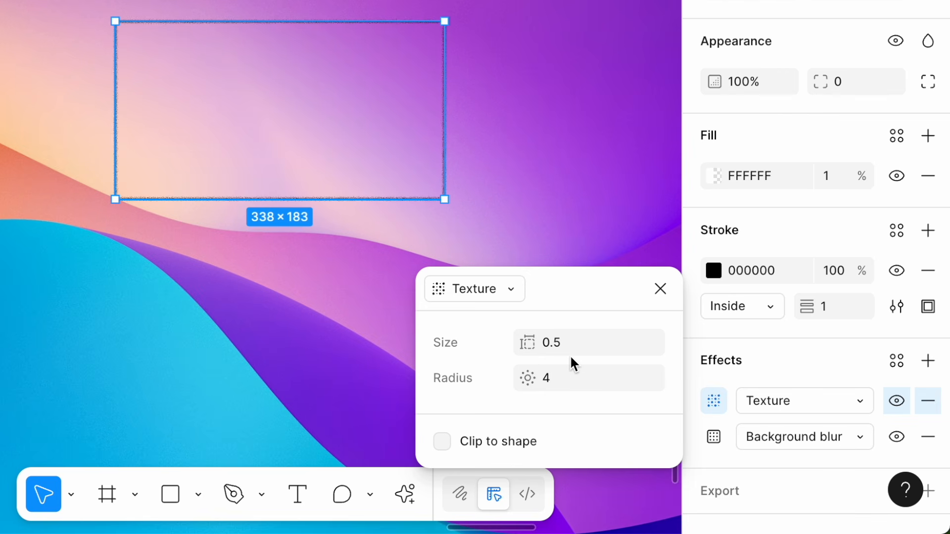
left_click(558, 350)
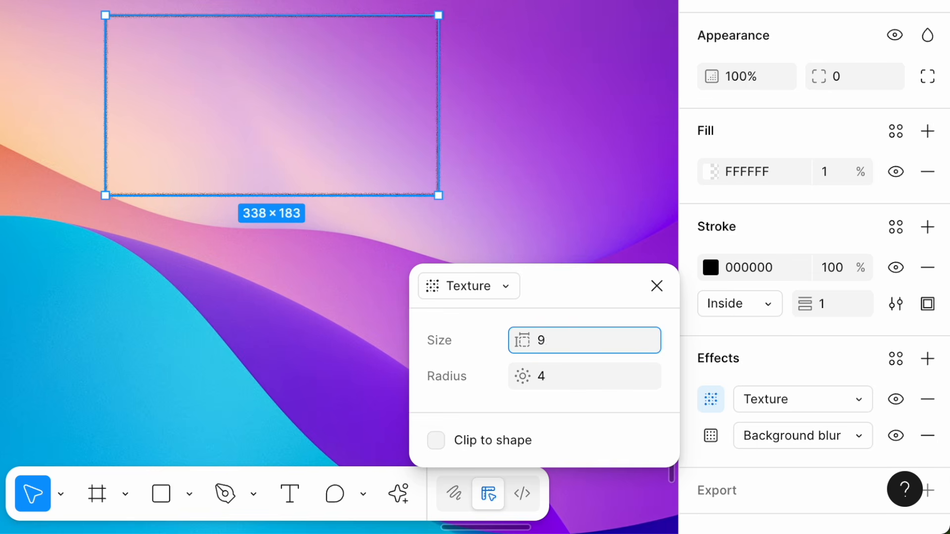
key("Return")
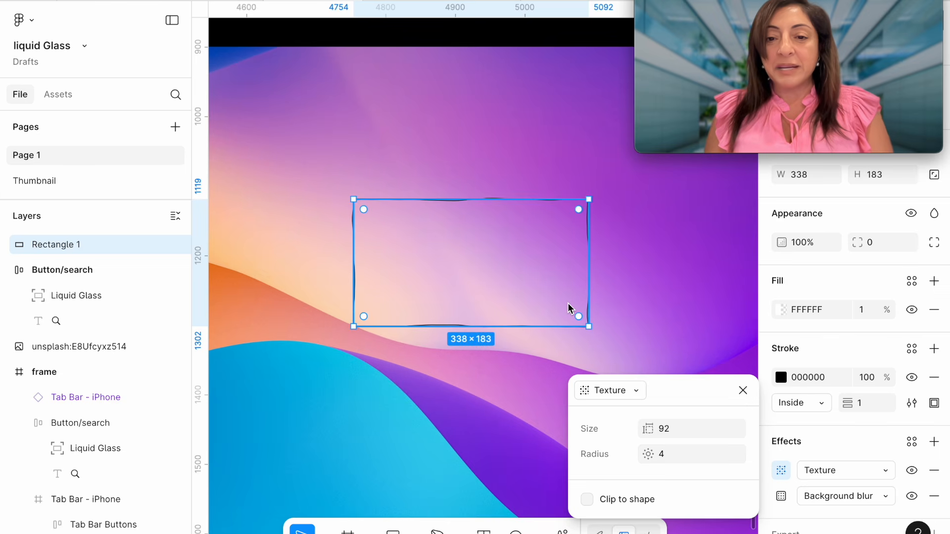
- Move the rectangle over the curve where the blue and orange areas meet and set its texture radius to 40
left_click_drag(533, 294, 476, 369)
left_click(676, 457)
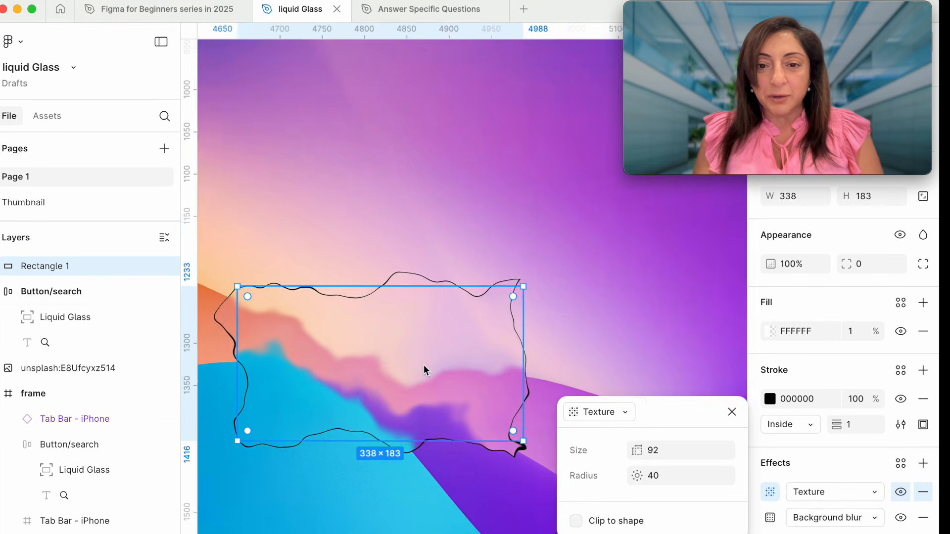
scroll(426, 369, "down", 3)
scroll(426, 369, "left", 2)
mouse_move(432, 284)
left_mouse_down()
mouse_move(491, 324)
mouse_move(486, 259)
mouse_move(454, 305)
mouse_move(410, 280)
mouse_move(470, 270)
mouse_move(416, 291)
mouse_move(445, 299)
mouse_move(403, 265)
mouse_move(457, 291)
mouse_move(399, 282)
mouse_move(432, 260)
mouse_move(414, 294)
mouse_move(534, 282)
mouse_move(364, 314)
mouse_move(394, 293)
mouse_move(513, 309)
mouse_move(314, 333)
mouse_move(373, 287)
mouse_move(415, 295)
left_mouse_up()
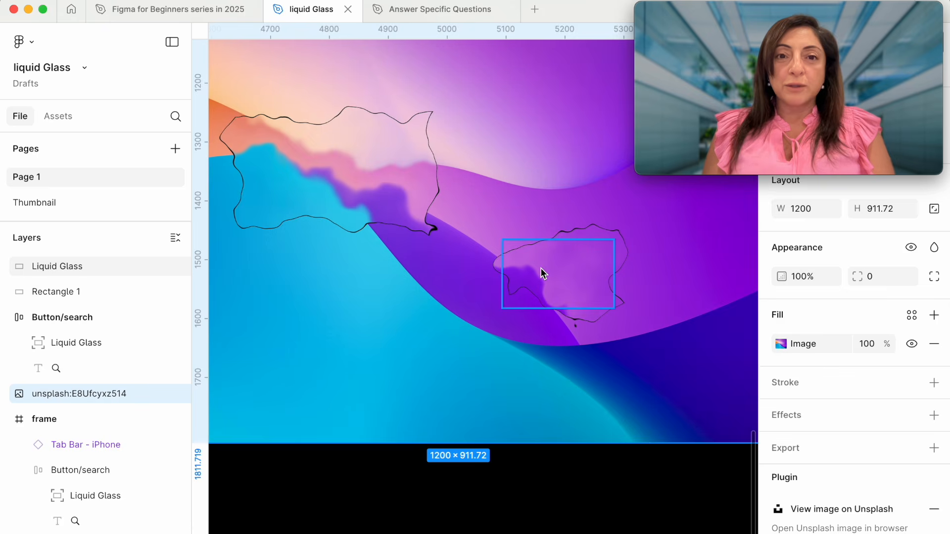
- Examine the texture-distorted rectangles over the wallpaper and the Liquid Glass rectangle inside the frame
scroll(414, 206, "left", 5)
scroll(414, 205, "up", 2)
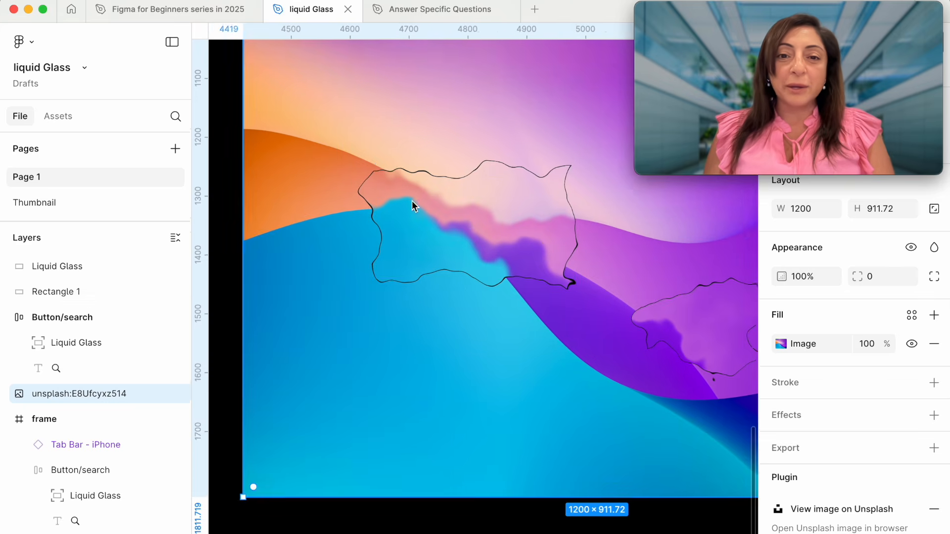
scroll(413, 202, "left", 2)
scroll(413, 202, "up", 1)
scroll(413, 202, "right", 8)
scroll(413, 202, "down", 3)
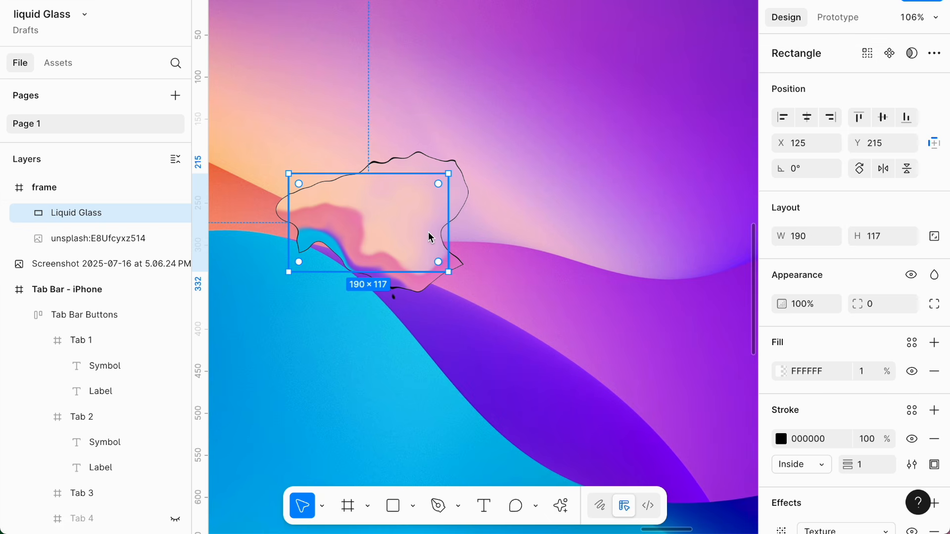
scroll(396, 223, "left", 10)
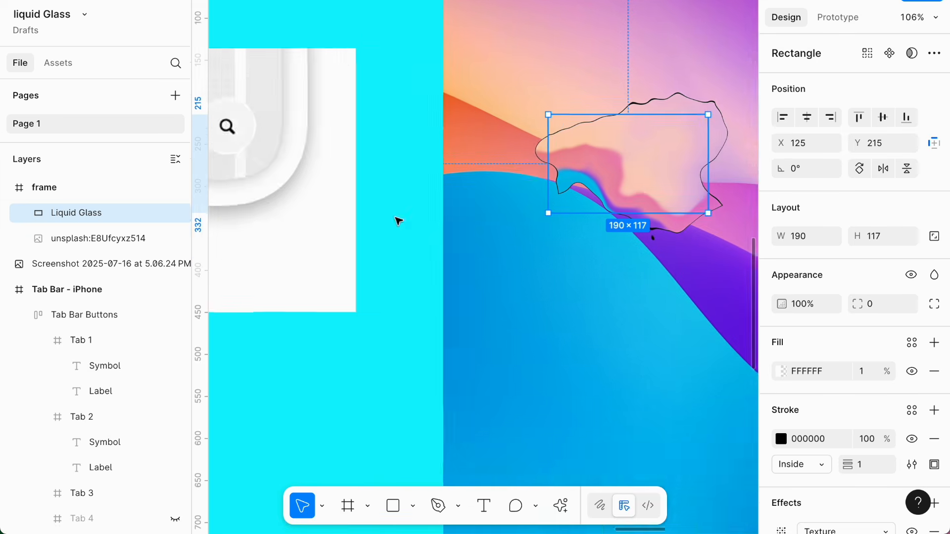
- Raise the texture radius of the Hello World button to 16 and then in single steps to 26
scroll(537, 130, "right", 10)
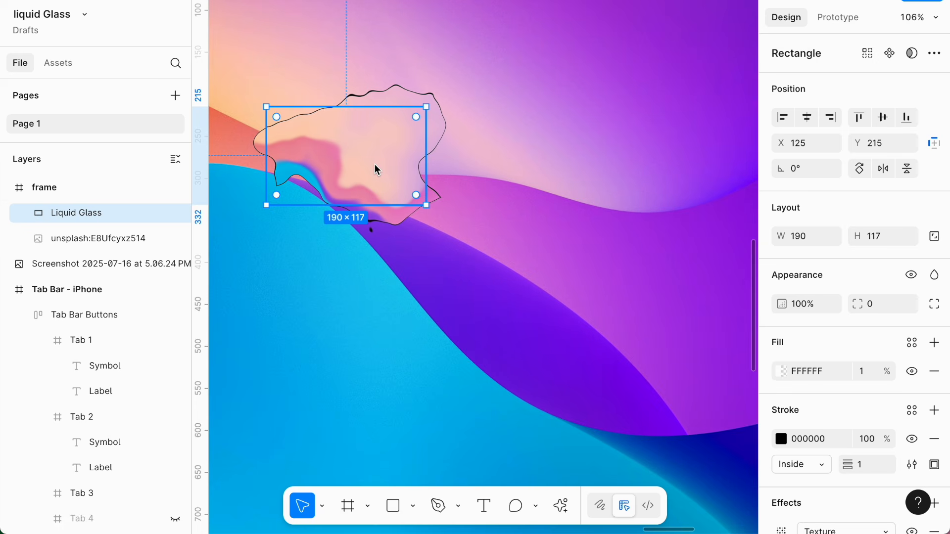
scroll(375, 168, "left", 2)
scroll(375, 168, "up", 1)
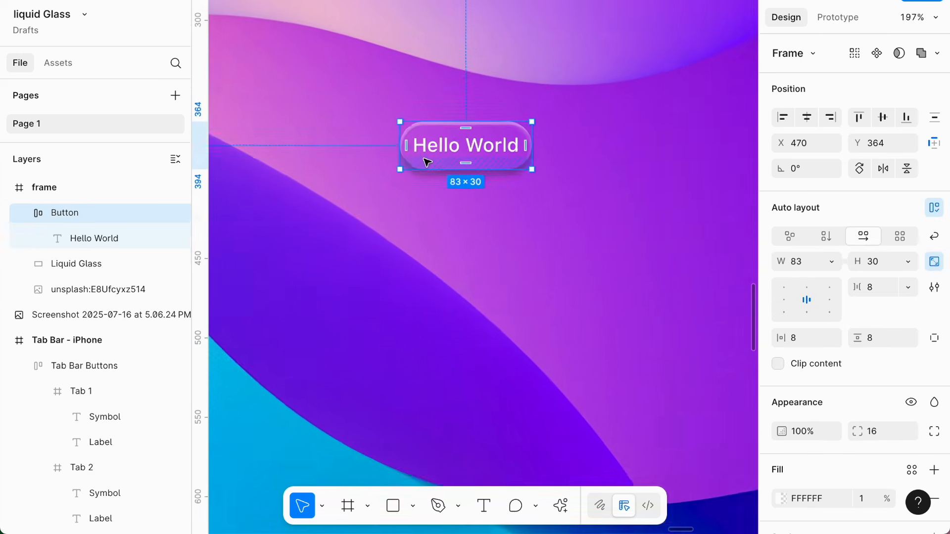
scroll(425, 158, "up", 5)
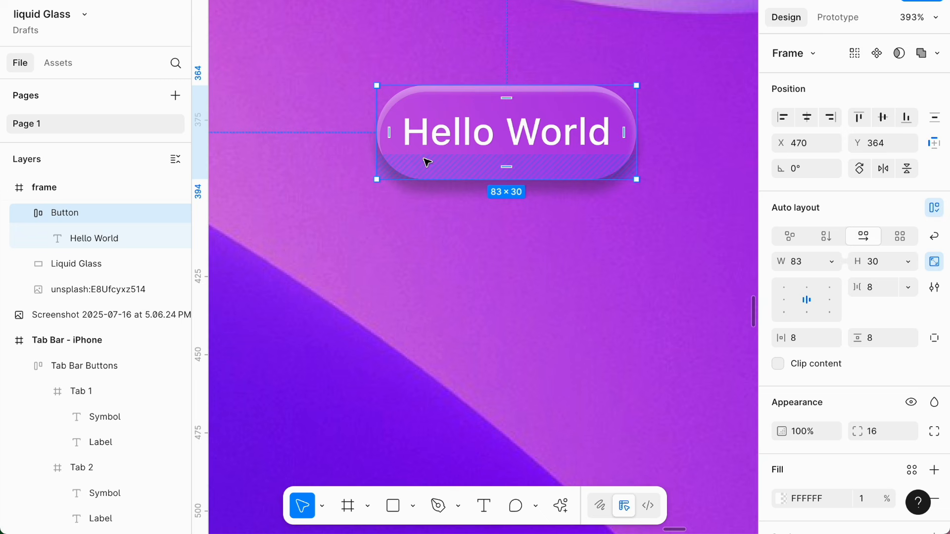
scroll(626, 236, "down", 3)
scroll(928, 293, "down", 2)
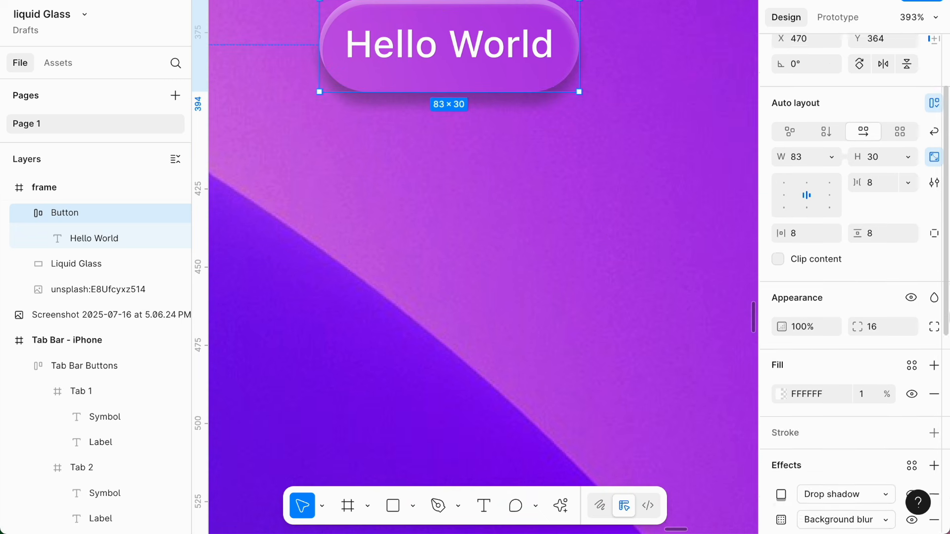
scroll(794, 363, "down", 5)
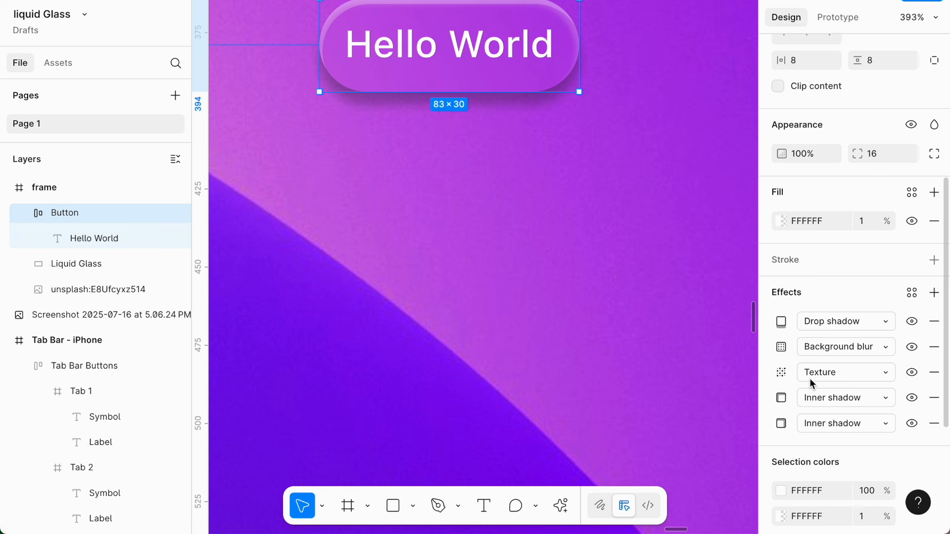
left_click(781, 372)
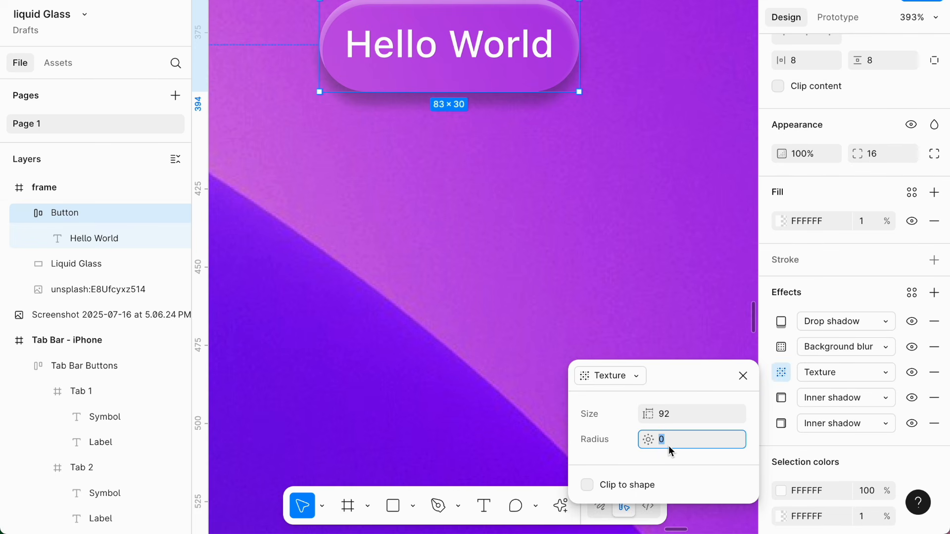
type("16")
key("Return")
key("Up")
key("Up")
key("Up")
key("Up")
key("Up")
key("Up")
key("Up")
key("Up")
key("Up")
key("Up")
scroll(499, 169, "up", 4)
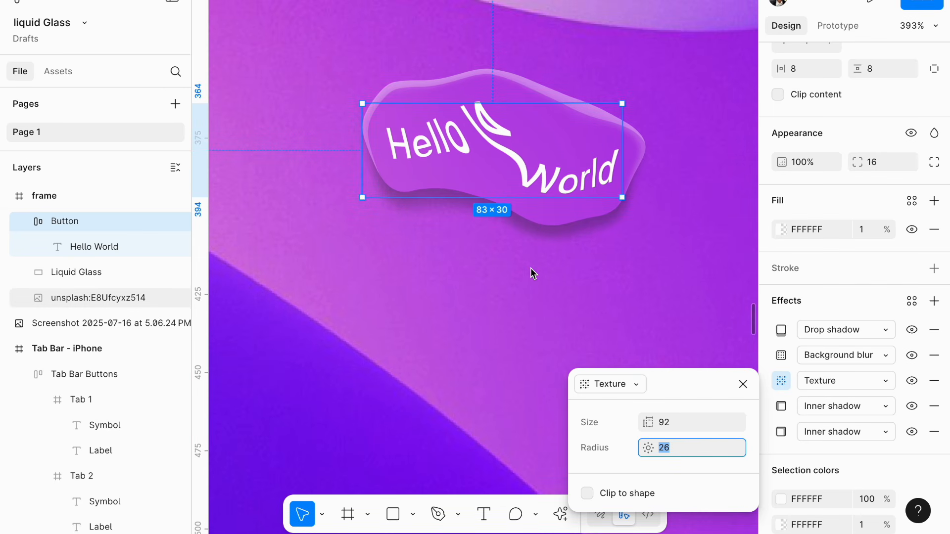
- Reset the Hello World button's texture radius to 0
scroll(530, 268, "down", 2)
scroll(531, 269, "right", 2)
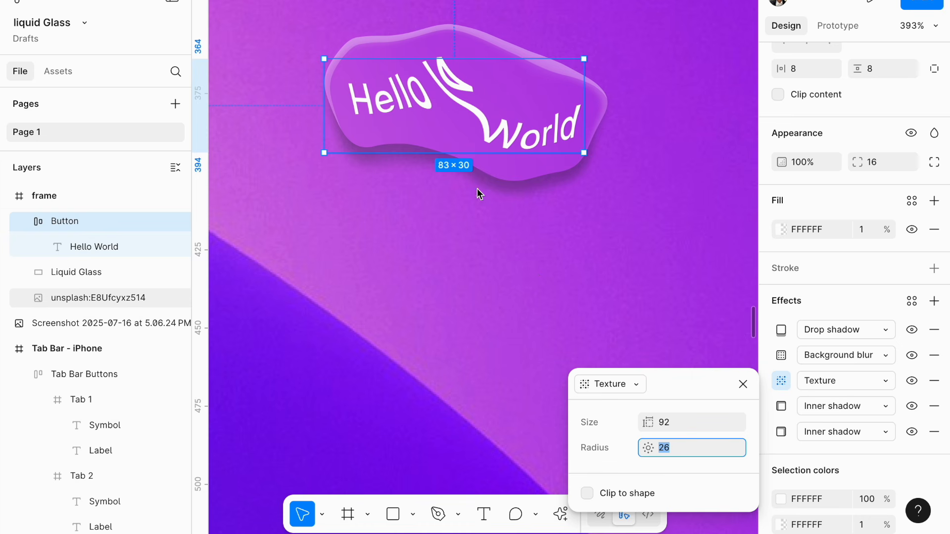
scroll(441, 214, "down", 3)
scroll(440, 215, "down", 2)
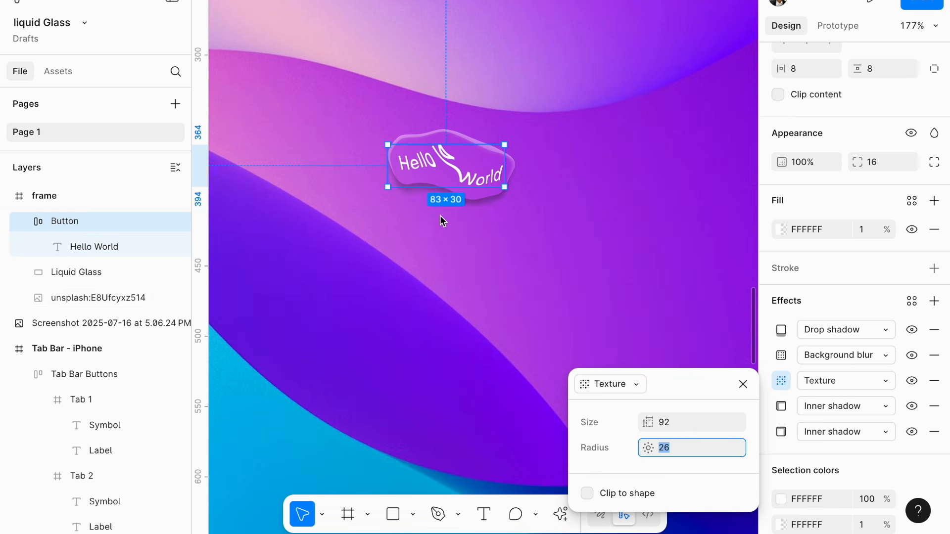
type("0")
key("Return")
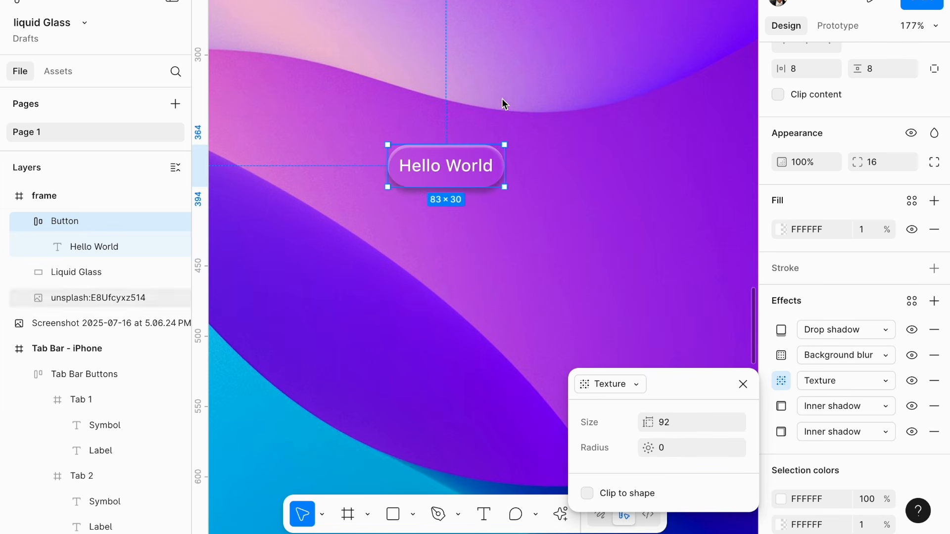
- Move the Liquid Glass rectangle up on the wallpaper so its upper edge sits at Y 187
scroll(460, 188, "up", 5)
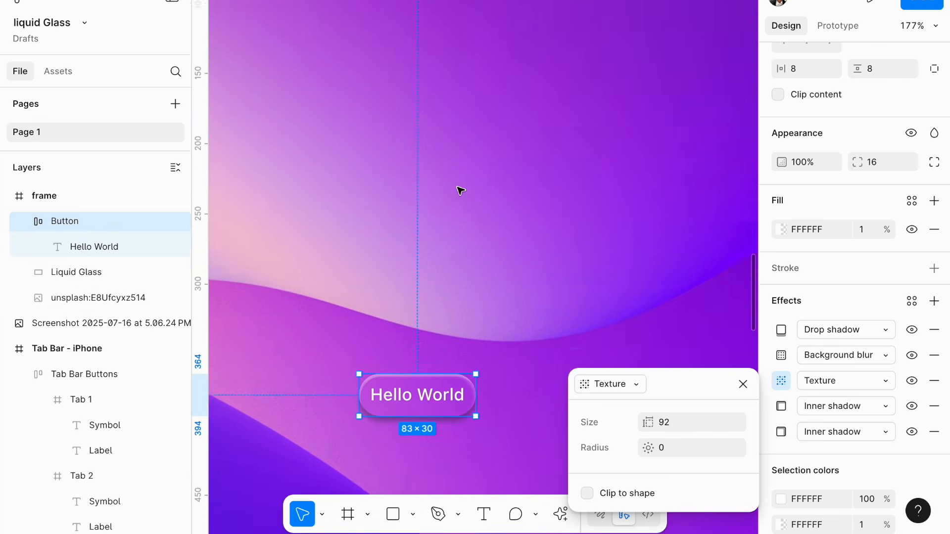
scroll(460, 190, "down", 4)
scroll(460, 190, "up", 5)
scroll(461, 189, "left", 8)
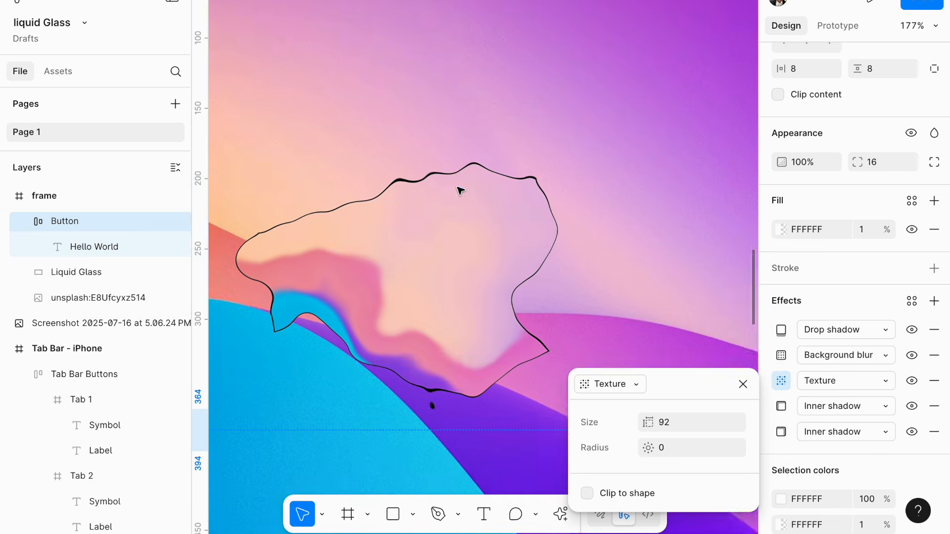
left_click(479, 292)
left_click_drag(480, 291, 494, 252)
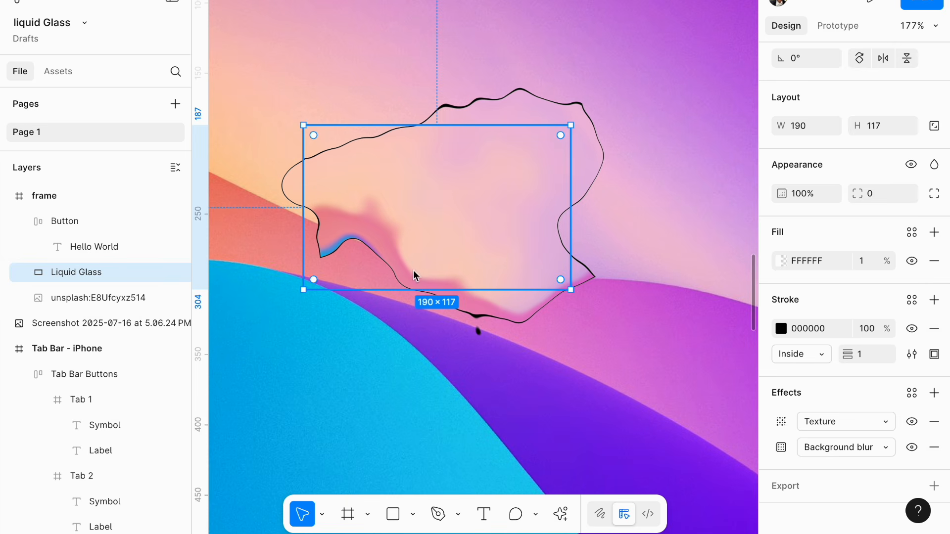
- Compare the Before and After tab bars in the reference screenshot, then return to the wallpaper
scroll(403, 277, "down", 3)
scroll(403, 276, "up", 2)
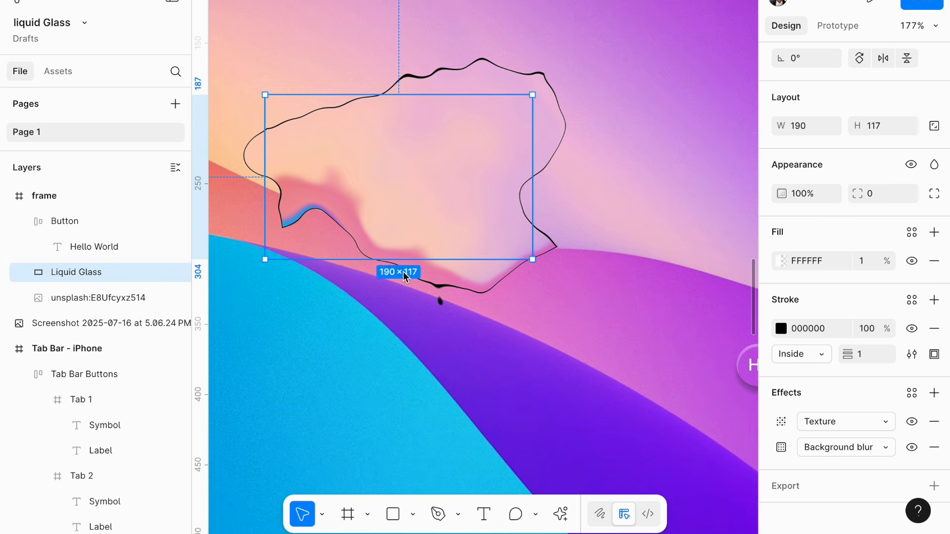
scroll(403, 272, "down", 2)
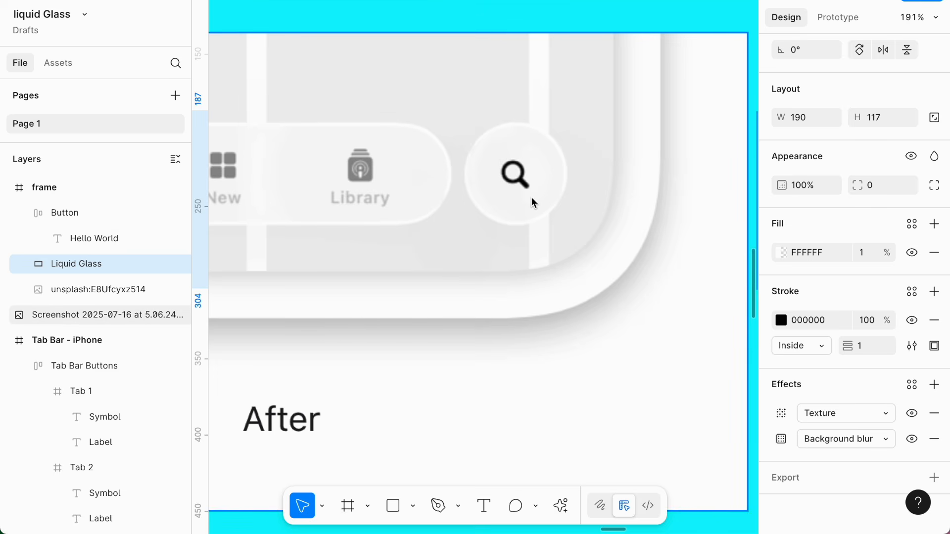
scroll(531, 197, "left", 10)
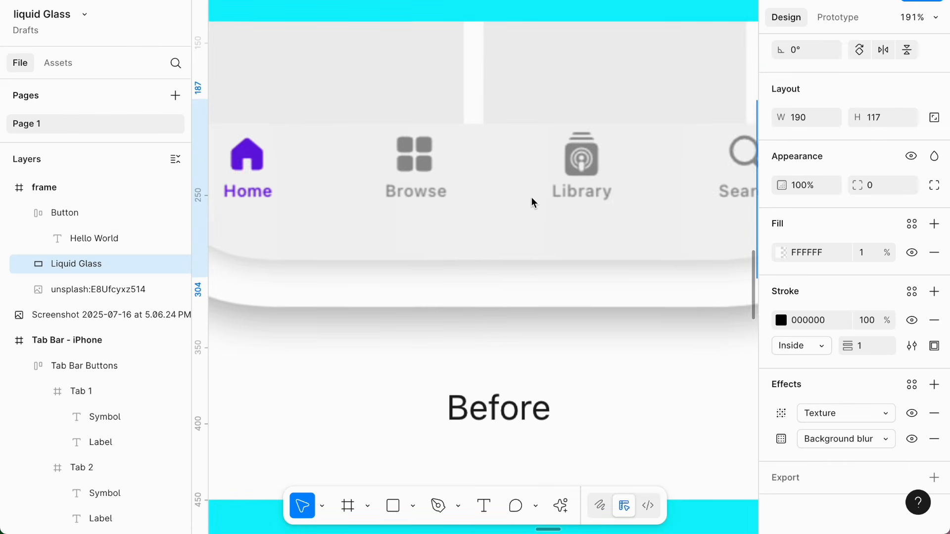
scroll(532, 197, "right", 10)
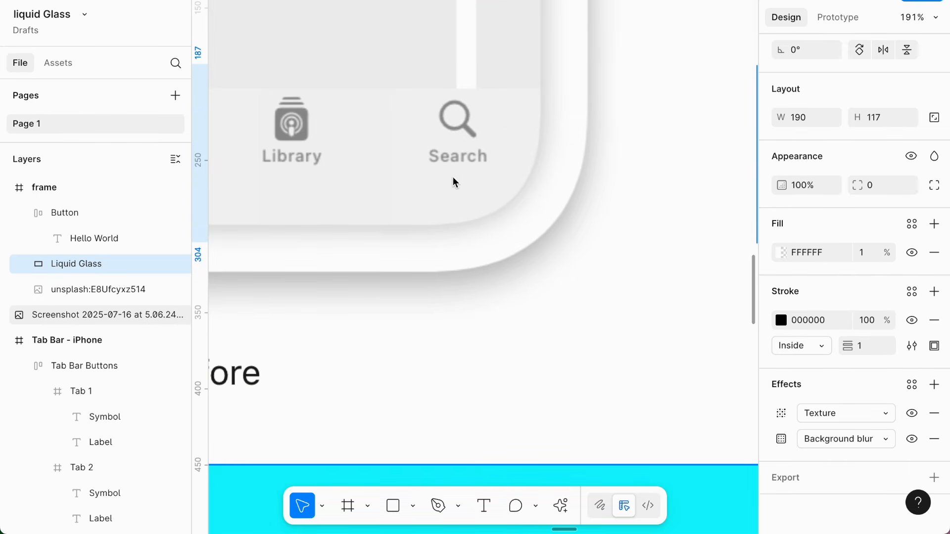
scroll(453, 183, "right", 15)
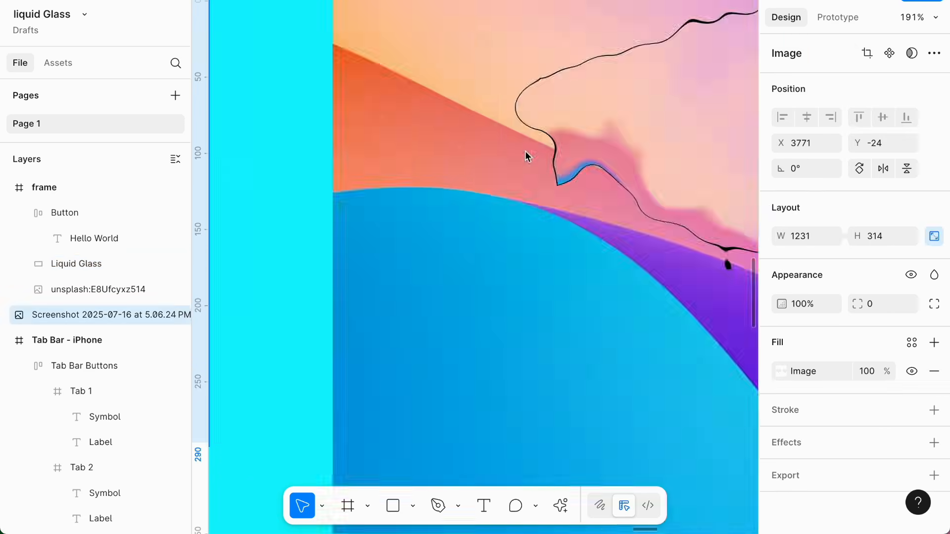
left_click(539, 209)
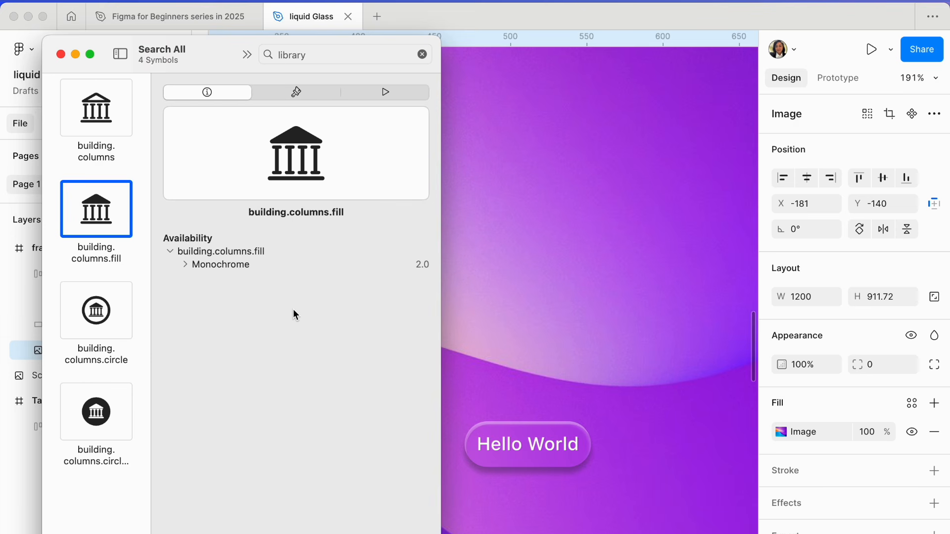
- In SF Symbols, search the symbol library for "search" and copy the magnifyingglass symbol
left_click(423, 54)
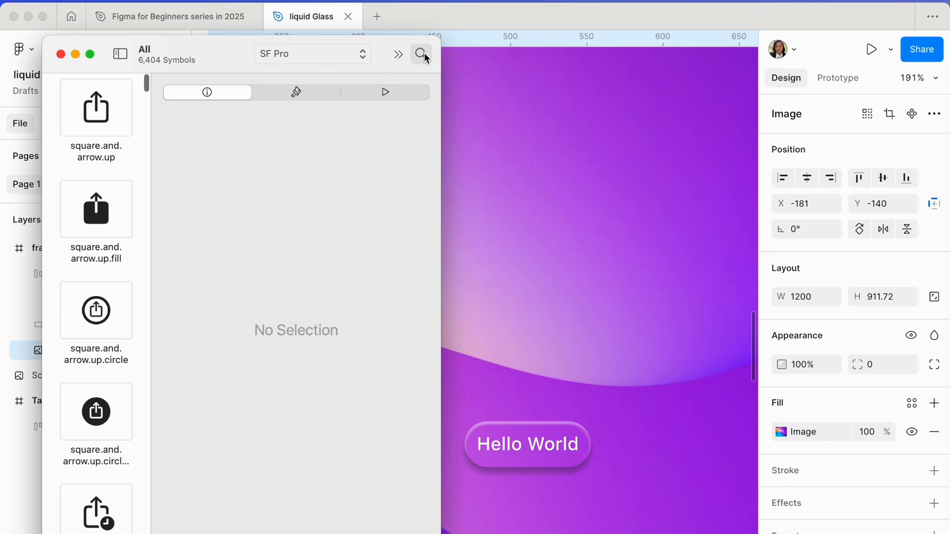
left_click(421, 55)
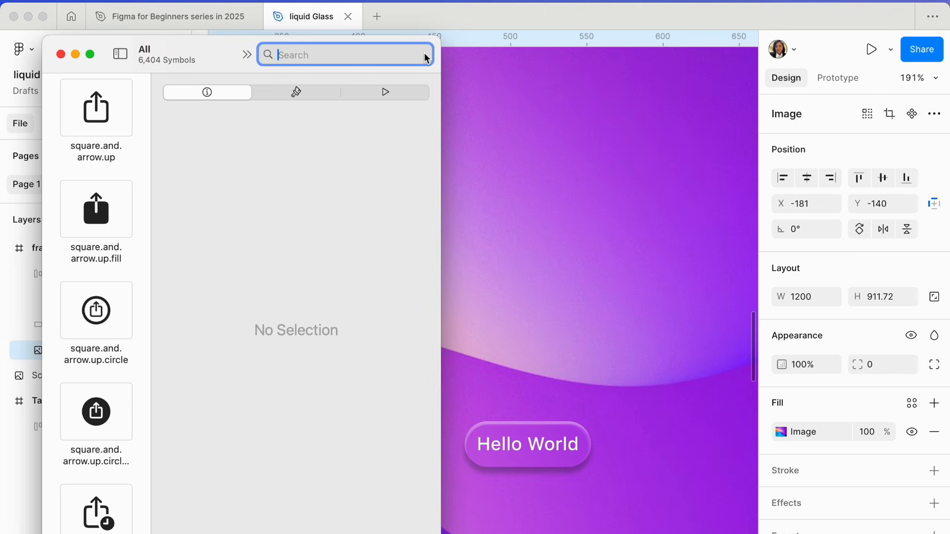
type("search")
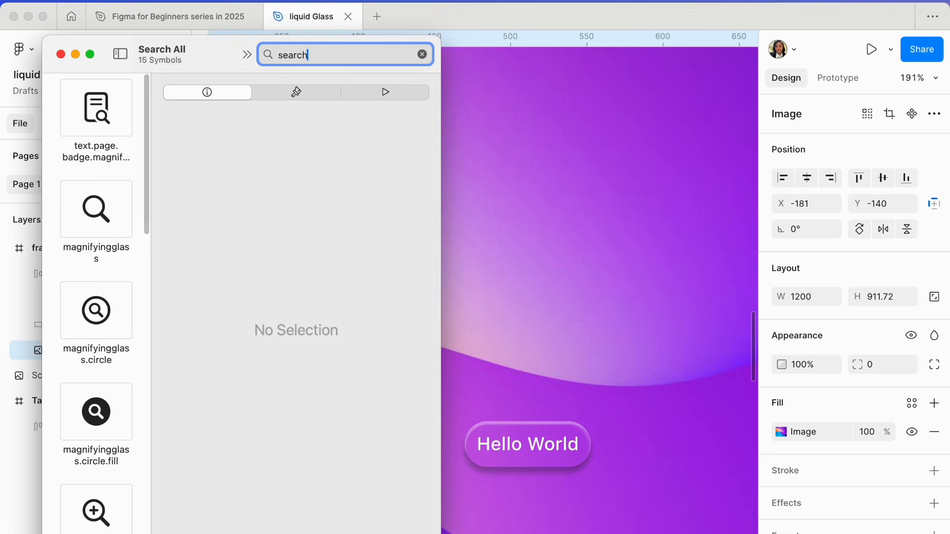
left_click(102, 215)
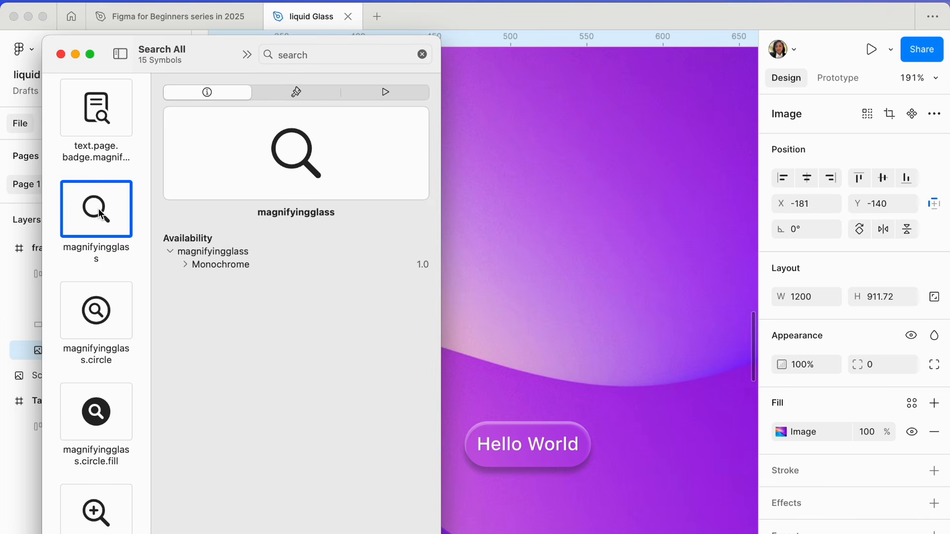
right_click(102, 215)
left_click(143, 220)
- Switch to Figma, paste the magnifying glass symbol and move it onto the white area below the After tab bar, at X 4886, Y 196
left_click(622, 268)
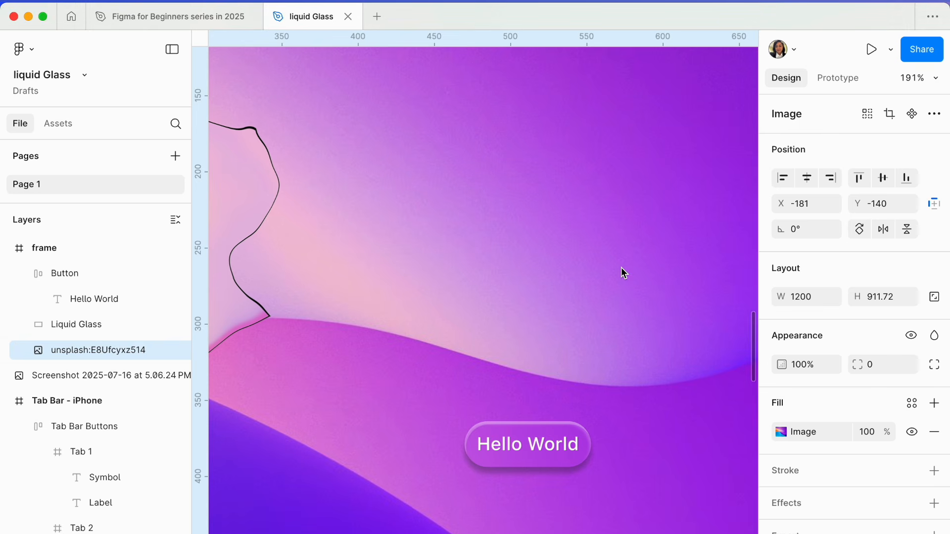
key("super+v")
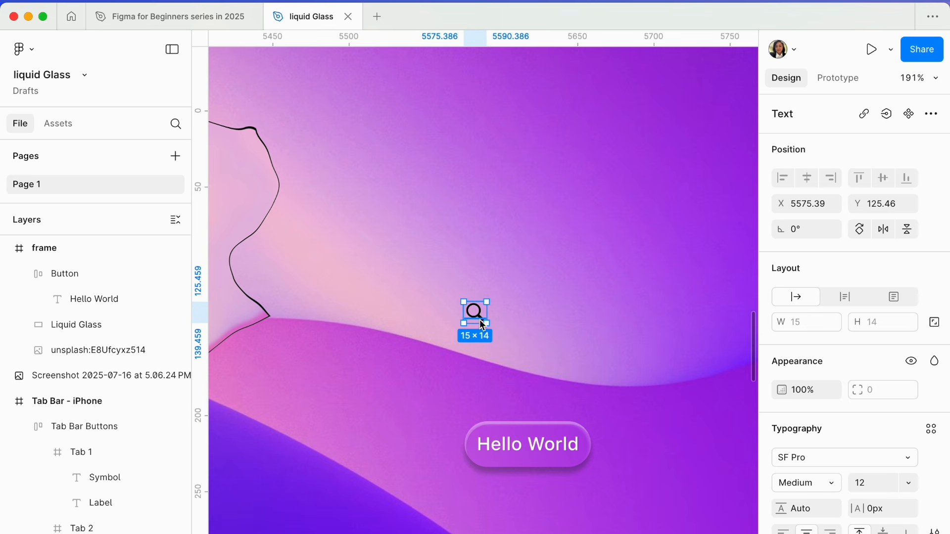
left_click_drag(484, 308, 517, 291)
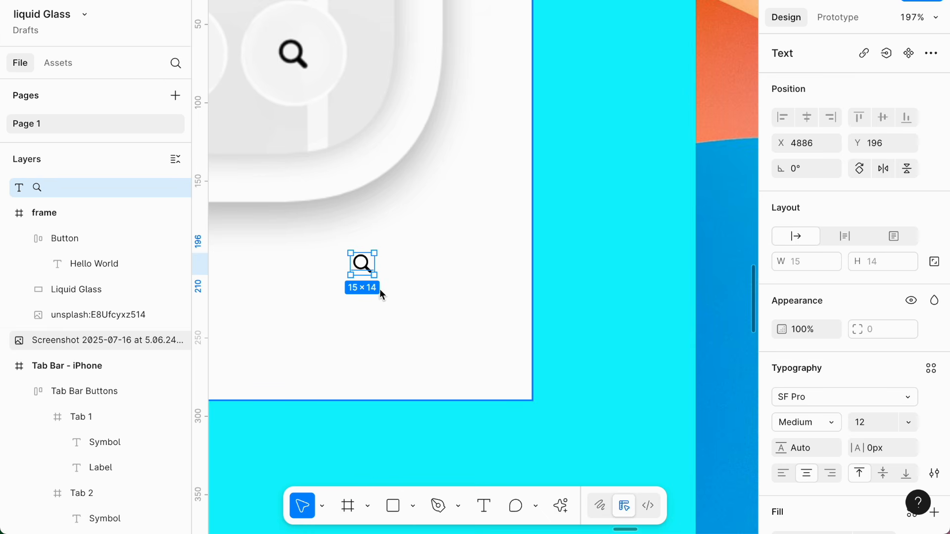
- Wrap the magnifying glass symbol in an auto layout frame and rename the frame Button/search
scroll(402, 277, "up", 5)
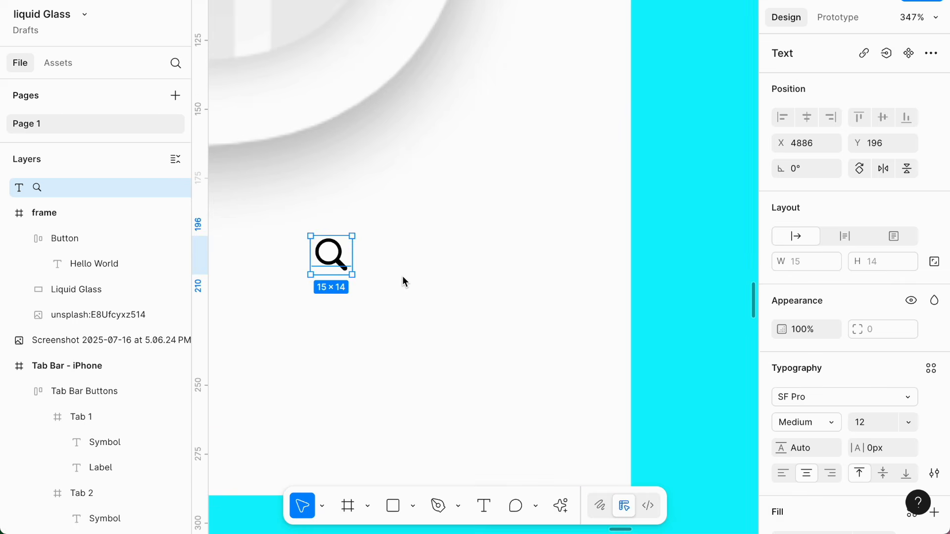
key("shift+a")
scroll(402, 275, "left", 3)
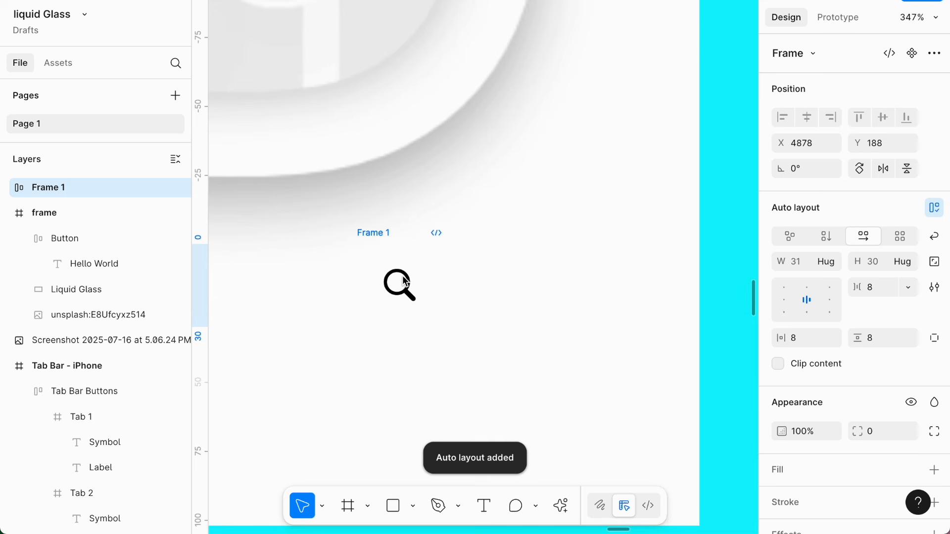
double_click(376, 233)
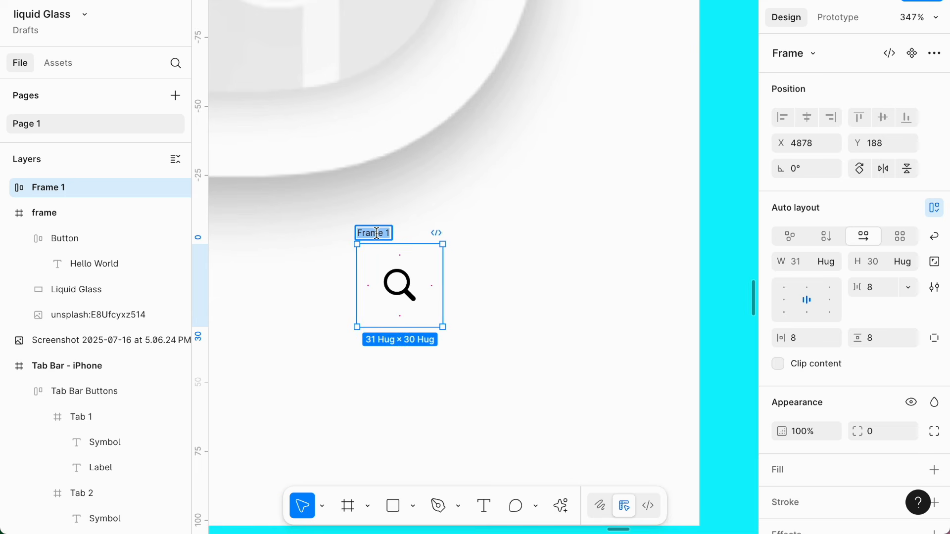
type("Button/search")
key("Return")
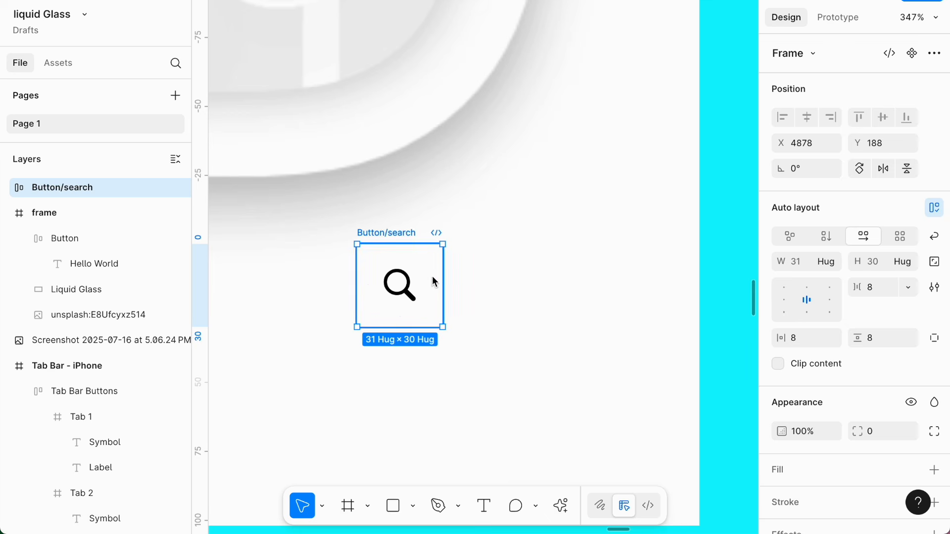
- Set the corner radius of the Button/search frame to 64
scroll(417, 99, "up", 5)
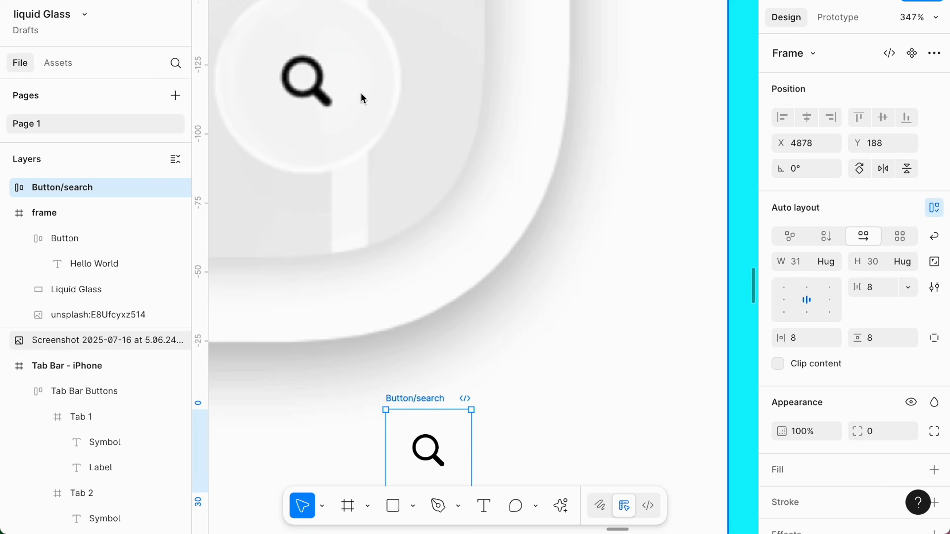
scroll(343, 180, "down", 5)
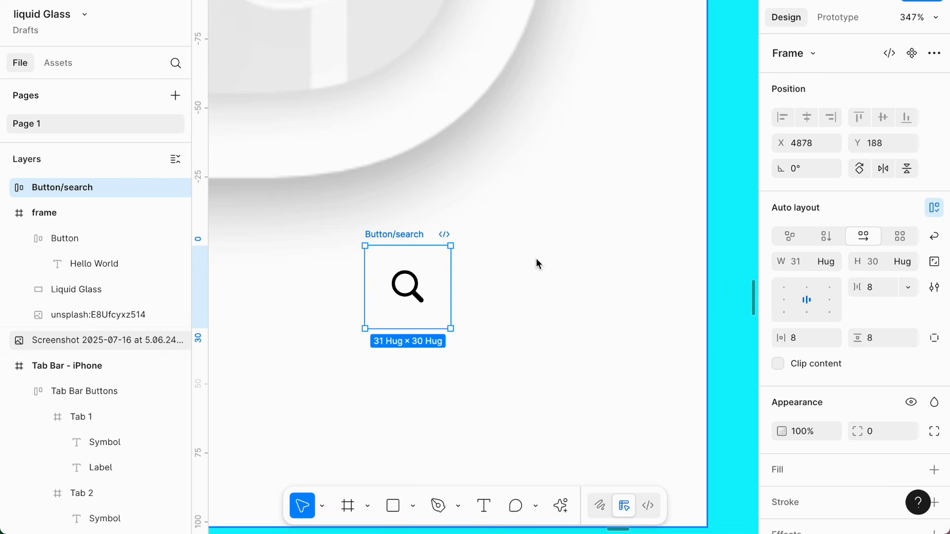
left_click(881, 434)
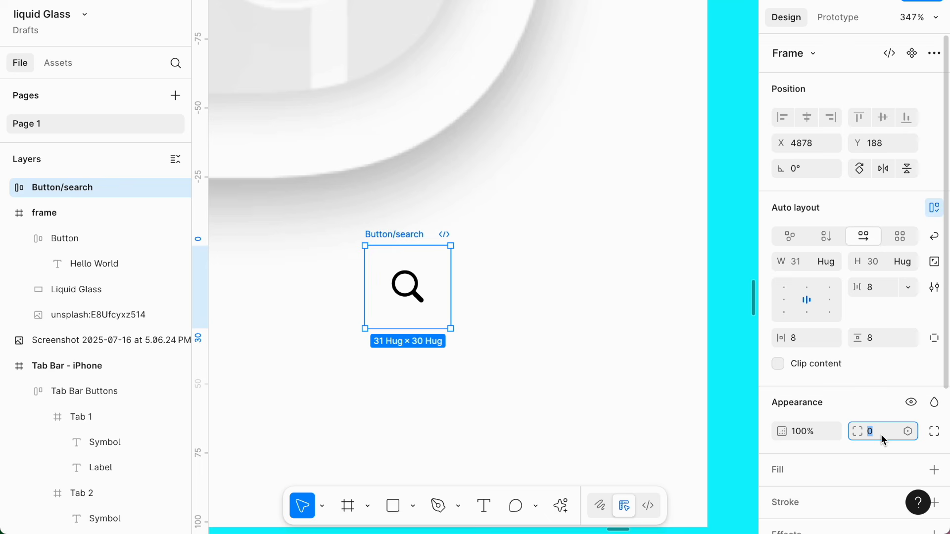
type("64")
key("Return")
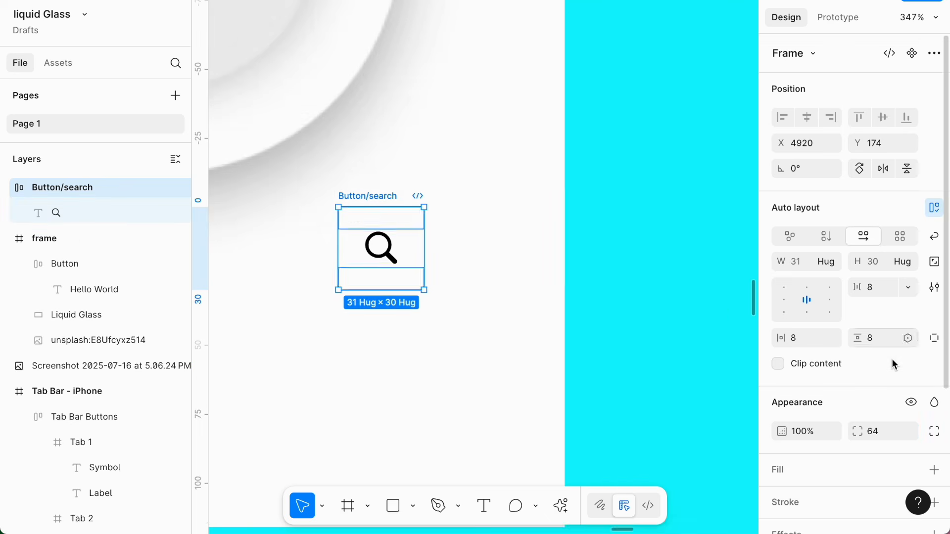
scroll(892, 359, "down", 3)
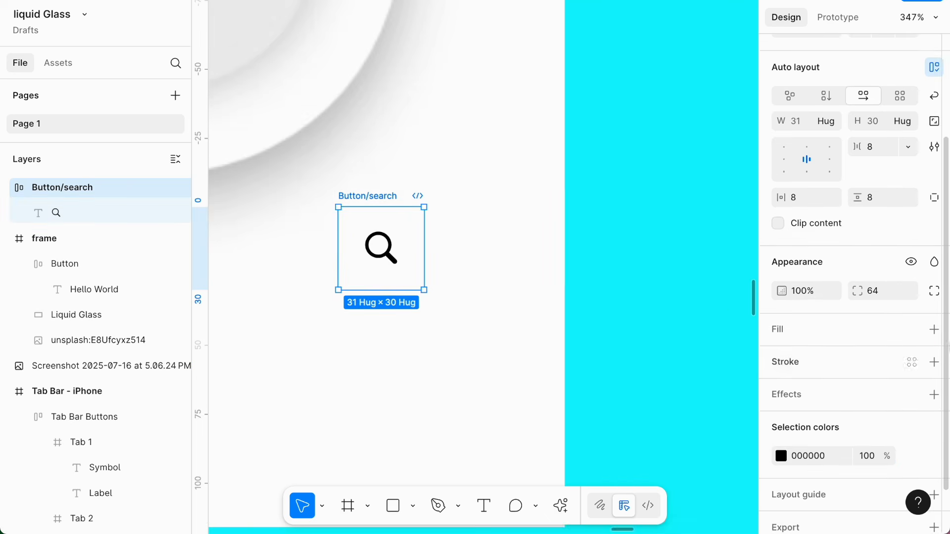
- Fill the Button/search frame with cyan 2DF3F9 and place it on the wallpaper above the Hello World button with 12 padding on all sides
left_click(935, 330)
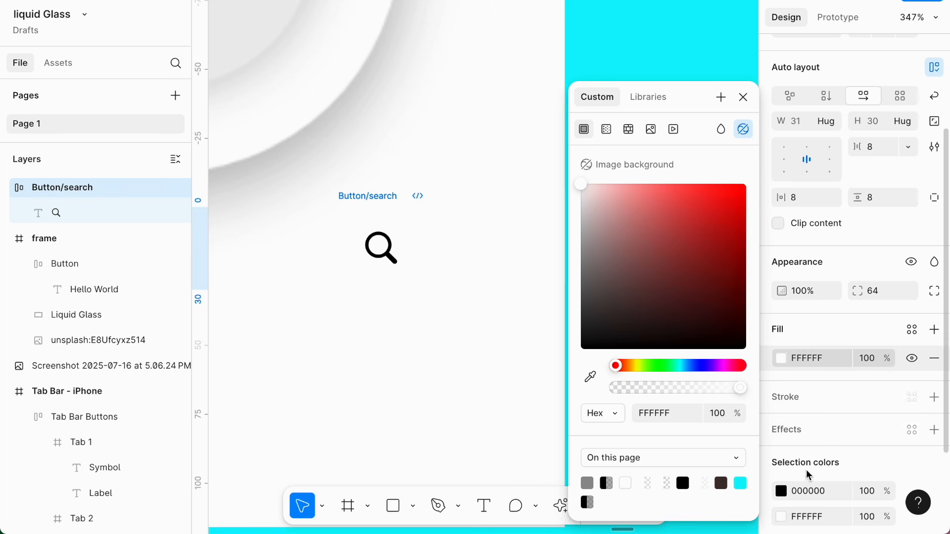
left_click(739, 484)
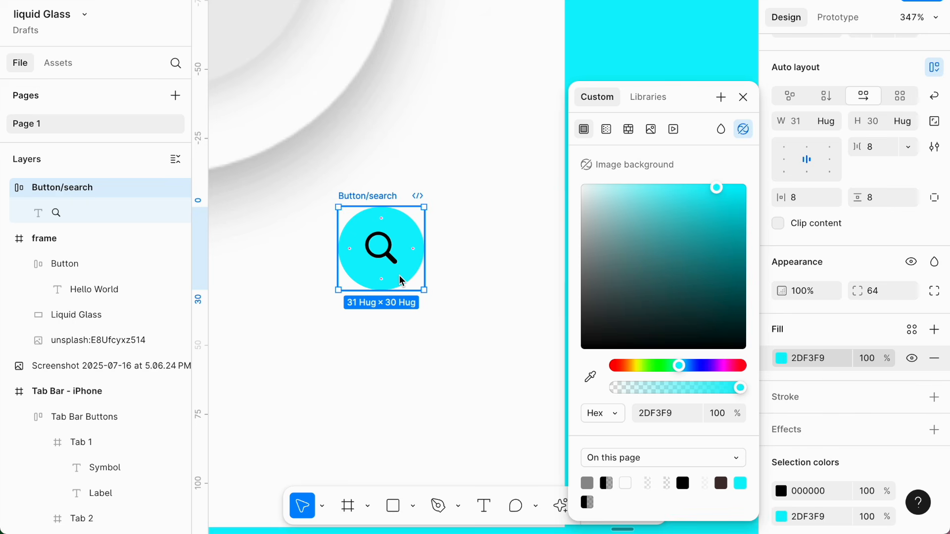
scroll(399, 270, "up", 5)
scroll(398, 271, "left", 5)
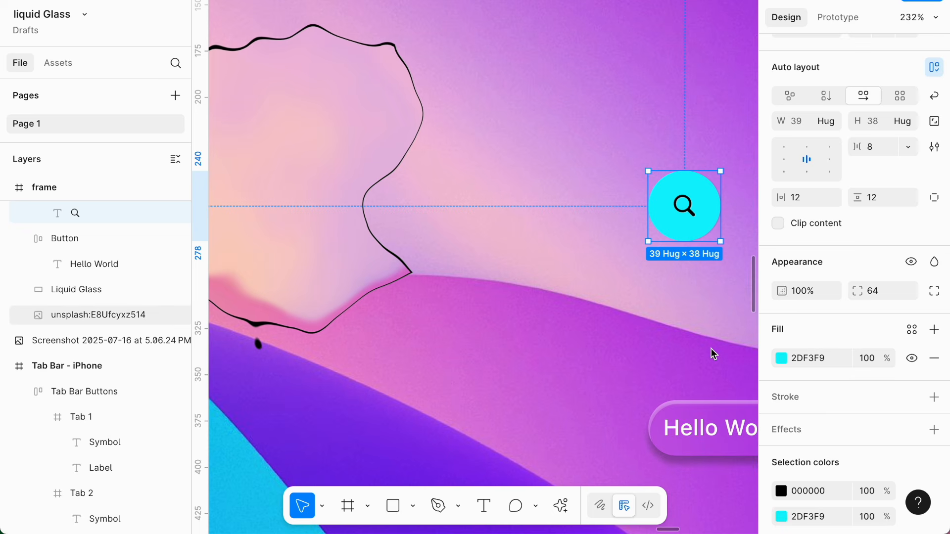
- Hide the cyan fill of the Button/search frame
scroll(703, 346, "right", 2)
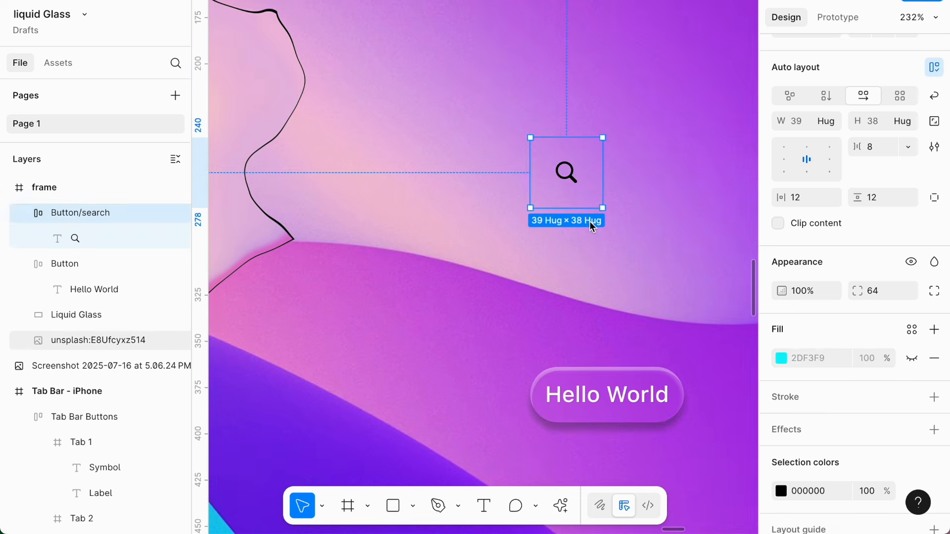
scroll(483, 267, "left", 3)
scroll(483, 268, "right", 2)
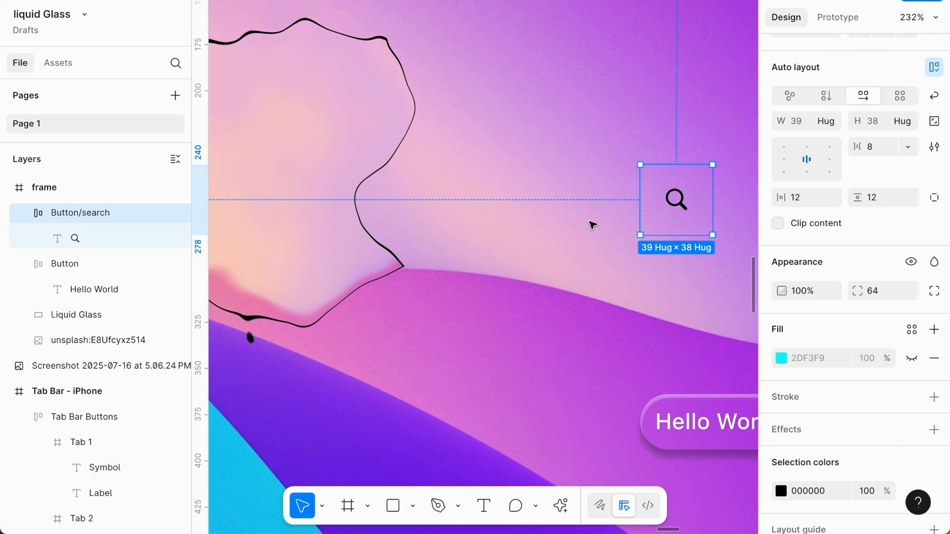
- Copy the Liquid Glass rectangle from the wallpaper and paste it into the Button/search frame
left_click(290, 124)
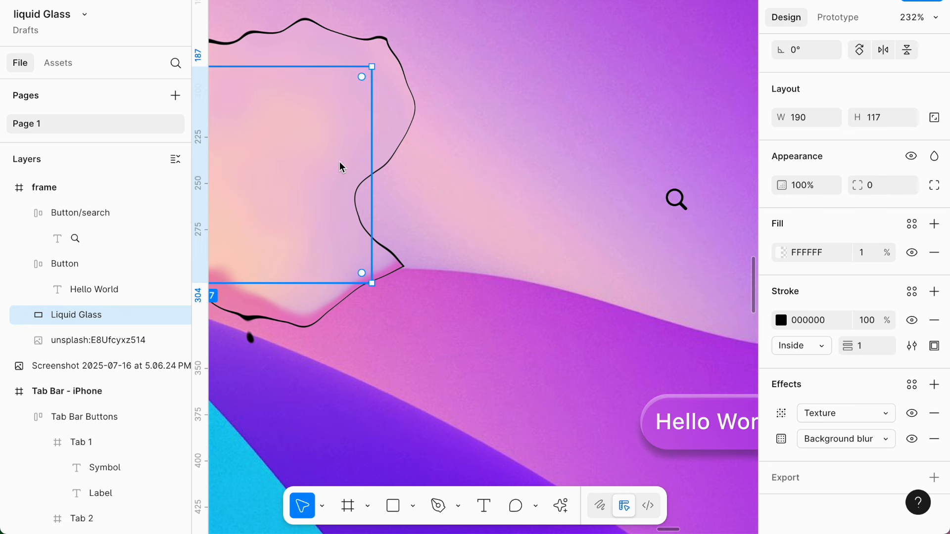
left_click(678, 201)
left_click(84, 240)
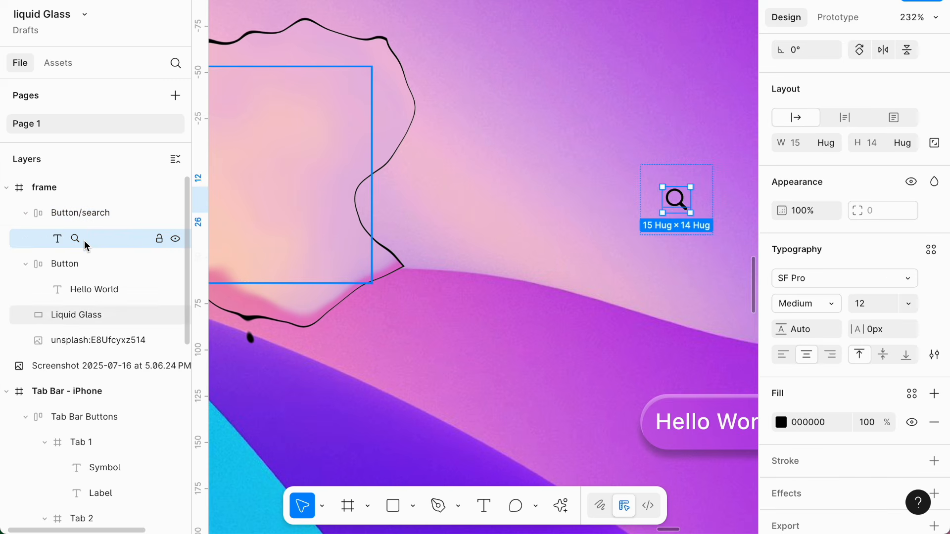
key("ctrl+v")
scroll(380, 295, "right", 5)
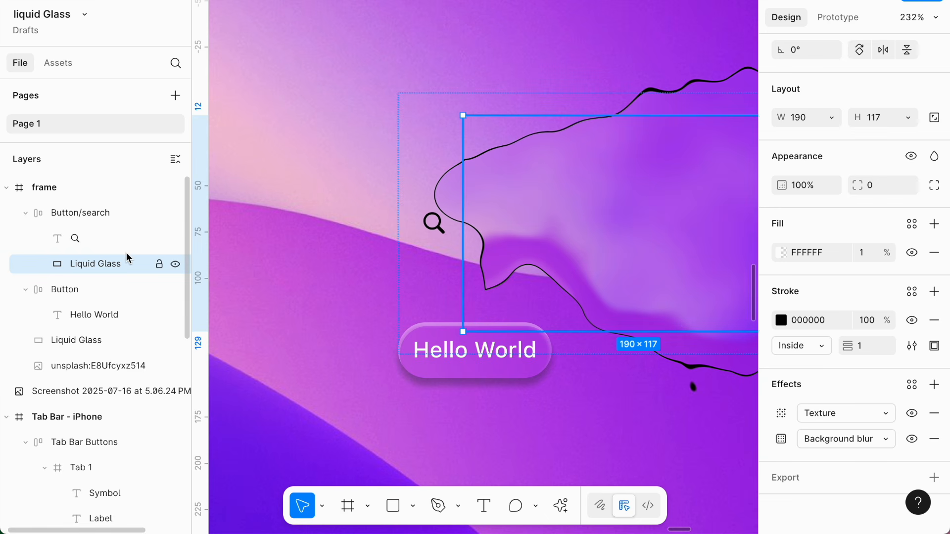
- Make the Liquid Glass rectangle inside Button/search ignore the auto layout
left_click(64, 215)
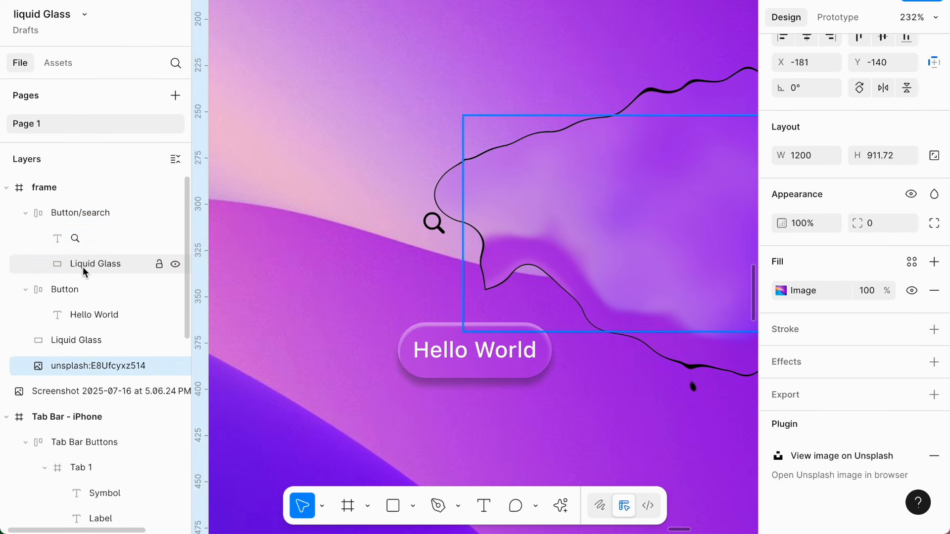
left_click(83, 267)
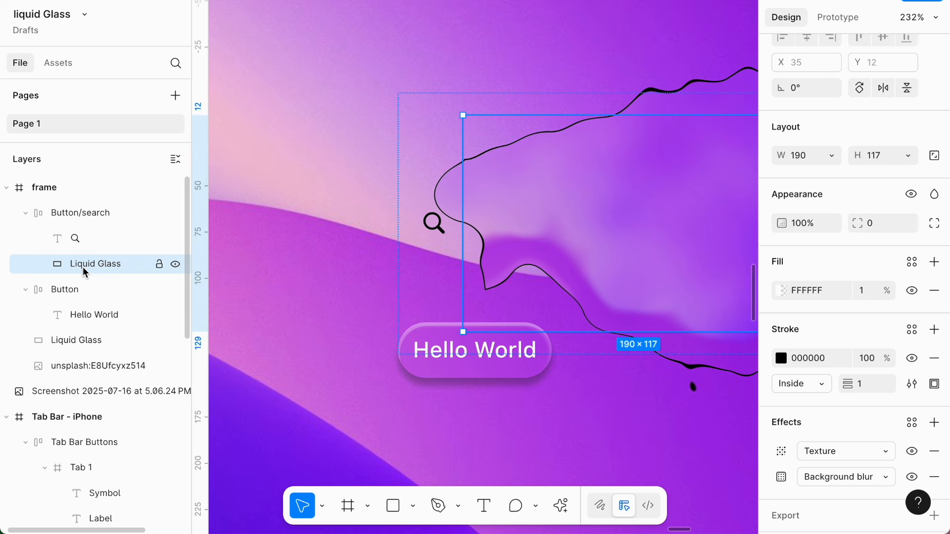
scroll(827, 92, "up", 3)
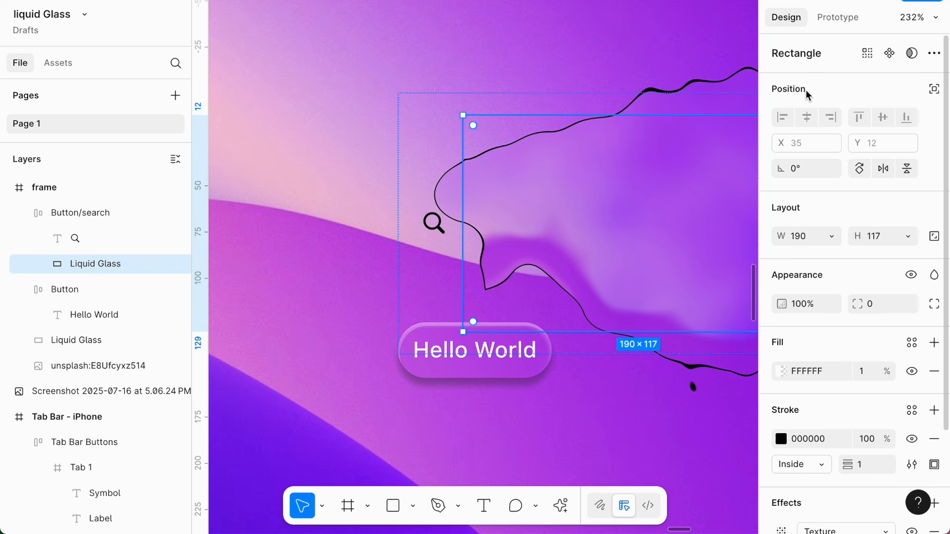
left_click(934, 89)
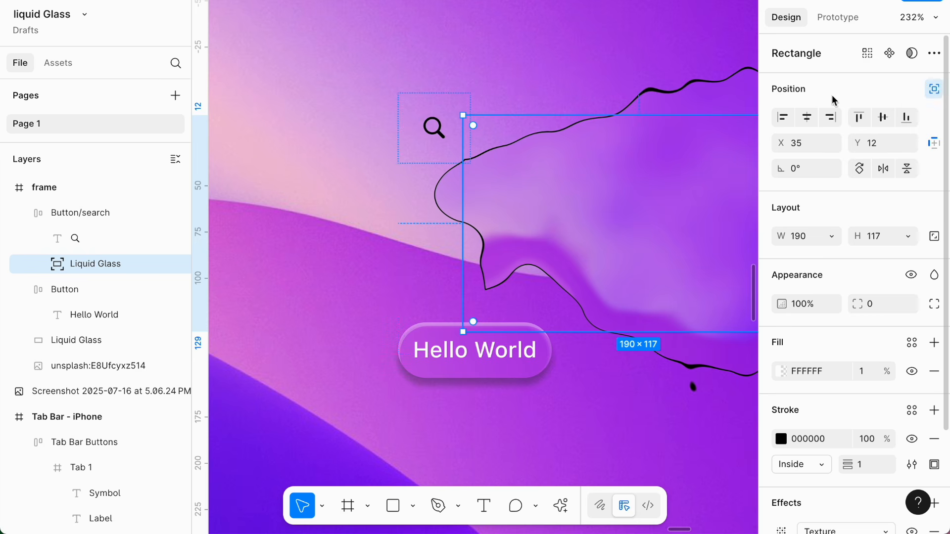
- Move the Liquid Glass rectangle so it covers the search button and order it behind the magnifying glass symbol
left_click_drag(577, 180, 575, 151)
left_click_drag(599, 217, 403, 183)
left_click(436, 128)
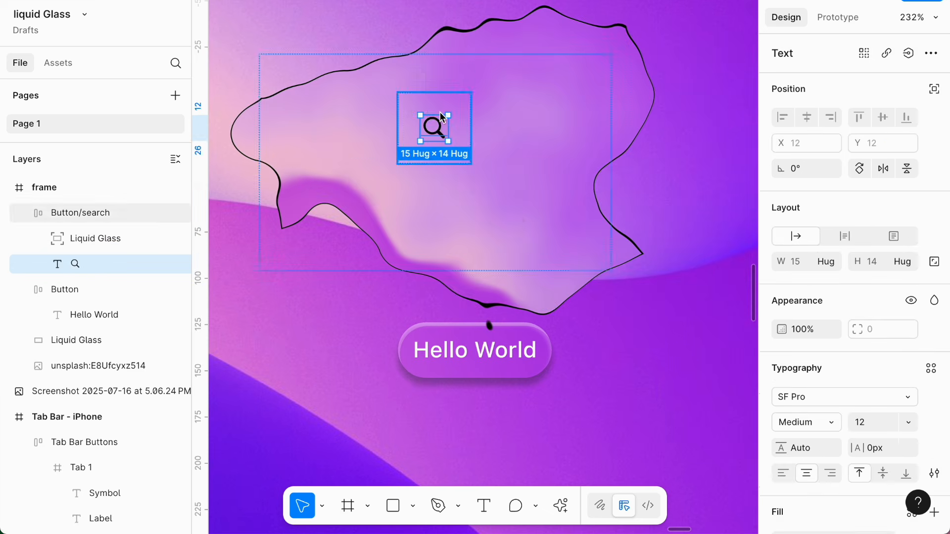
- Clip the content of the Button/search frame and move the button to X 417, Y 328
left_click(454, 141)
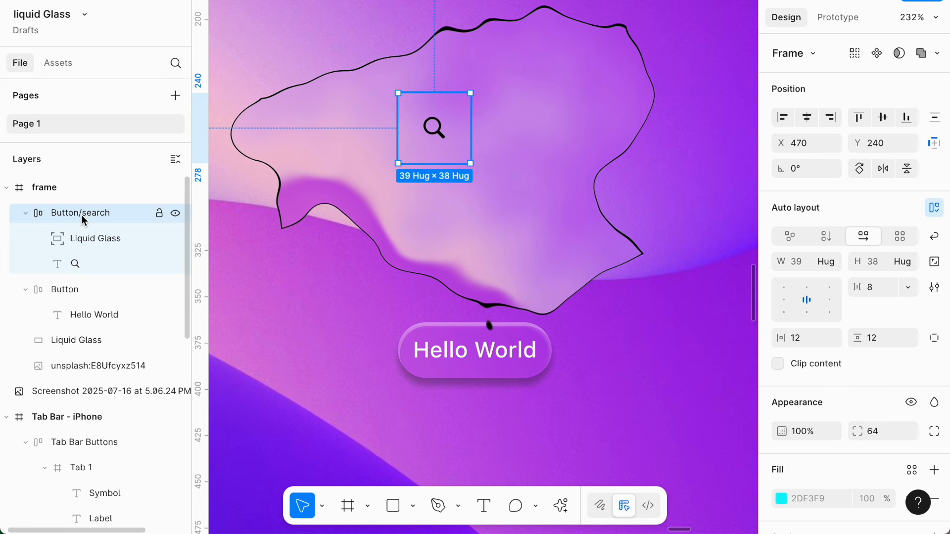
scroll(778, 275, "down", 3)
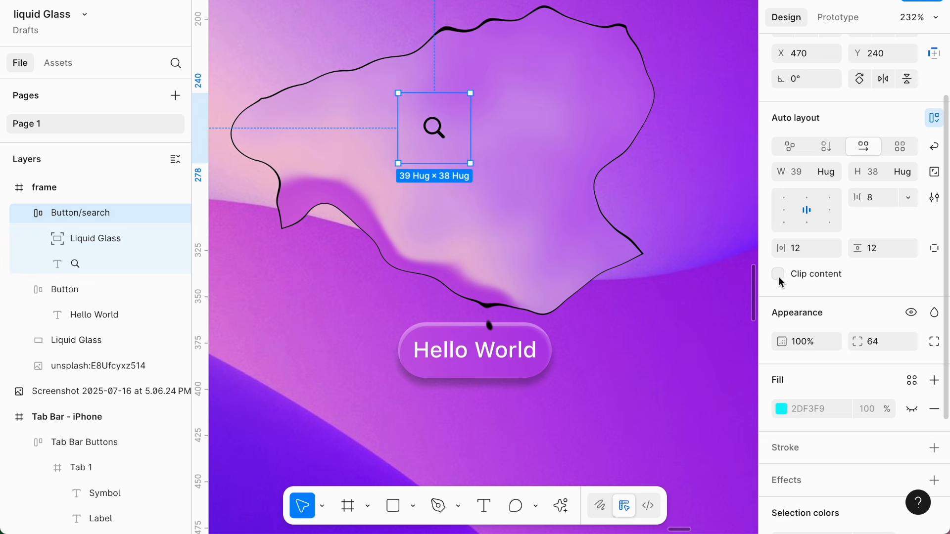
left_click(778, 274)
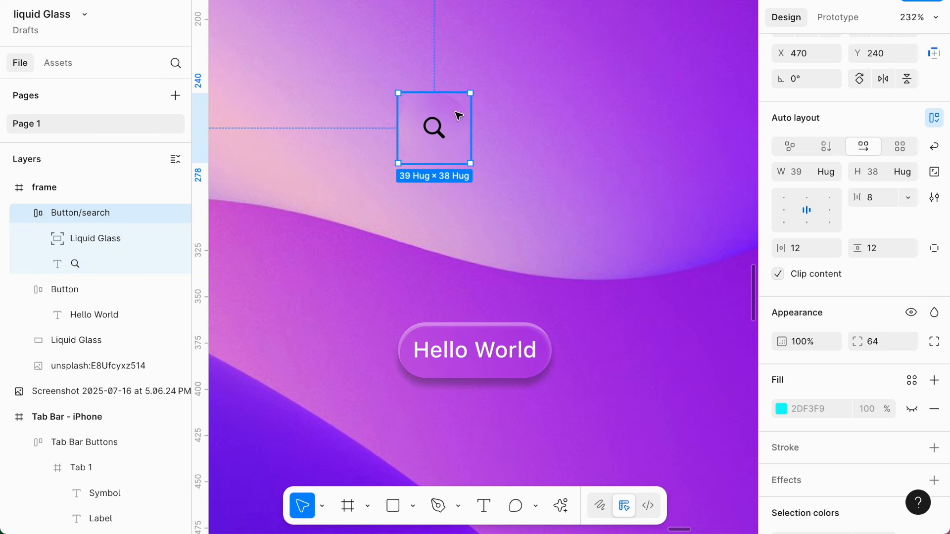
scroll(461, 121, "up", 3)
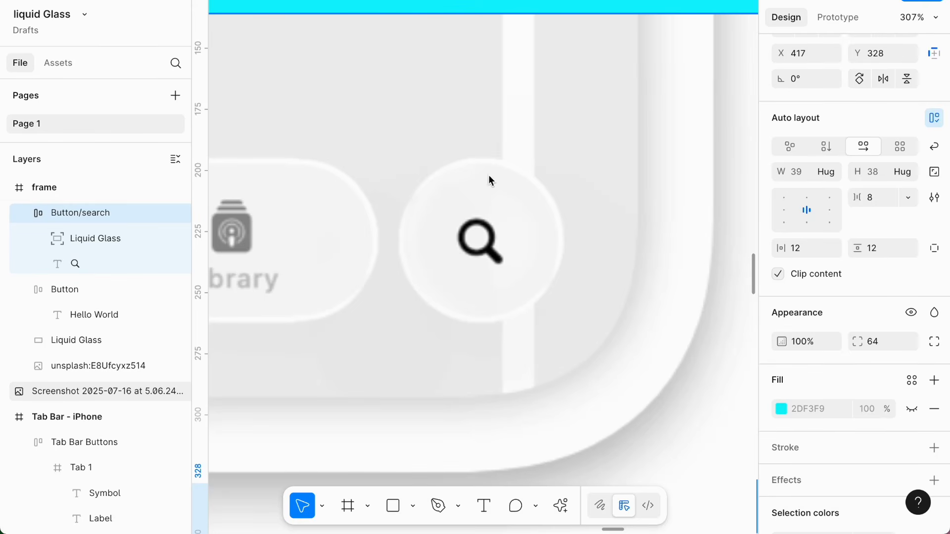
- Examine the glass edges of the search button and neighbouring tabs in the reference tab bar, comparing them with the Button/search frame
scroll(488, 281, "left", 5)
scroll(488, 281, "down", 2)
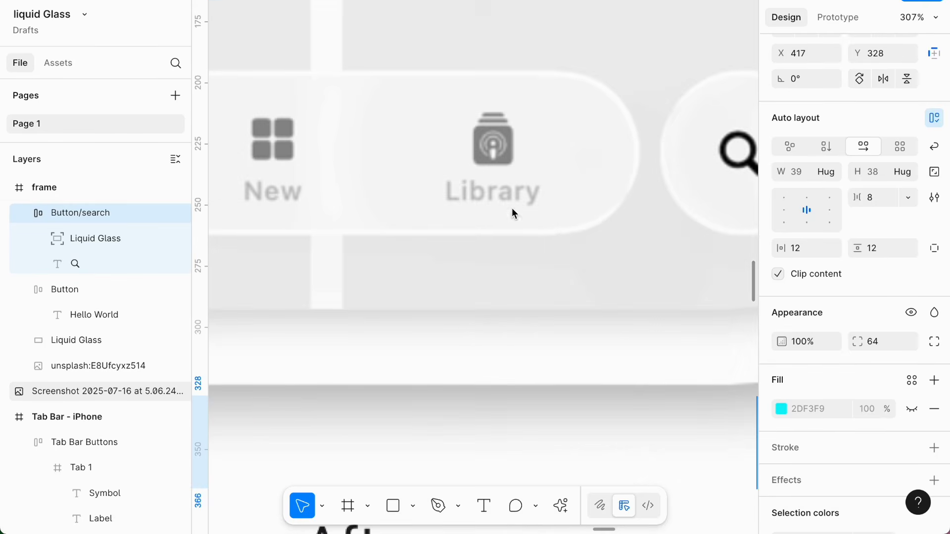
scroll(447, 186, "right", 5)
scroll(447, 186, "down", 1)
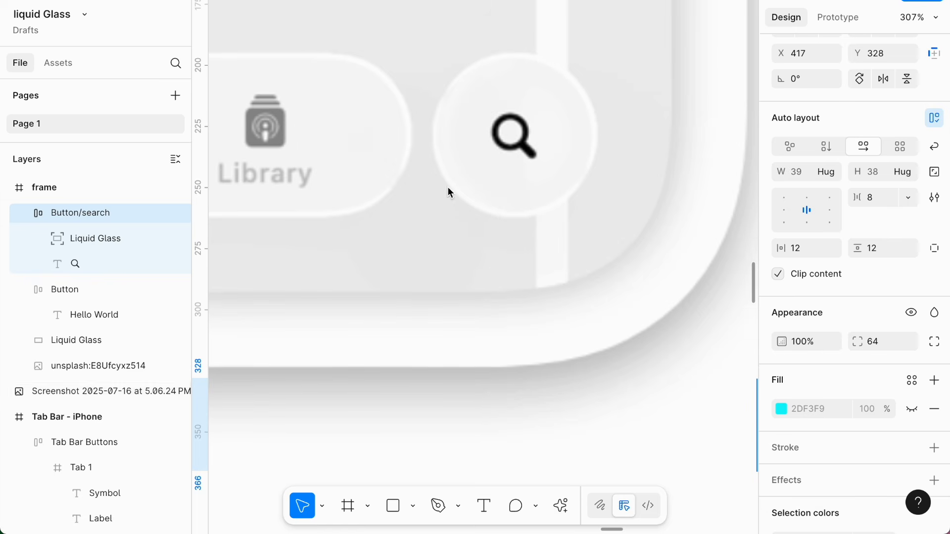
scroll(498, 183, "right", 4)
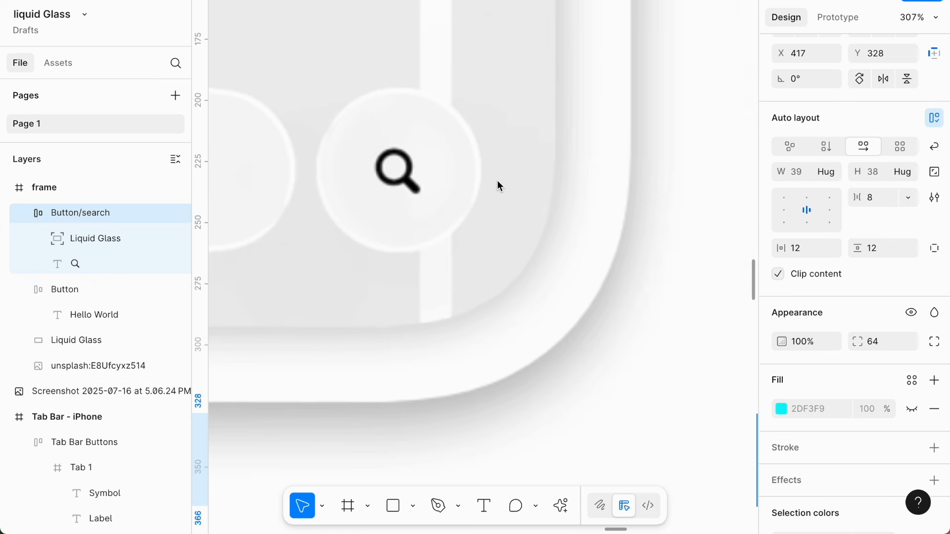
scroll(498, 183, "down", 5)
scroll(497, 185, "up", 5)
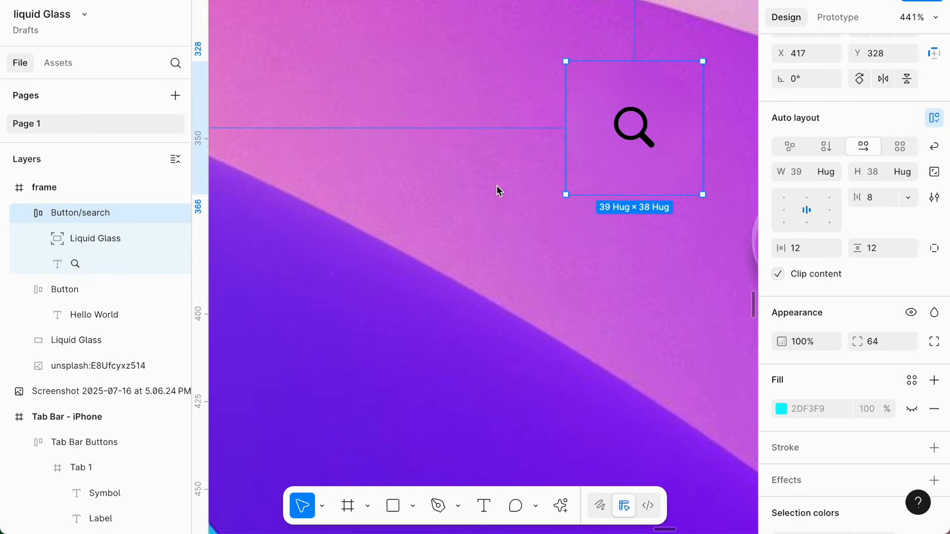
scroll(497, 185, "right", 3)
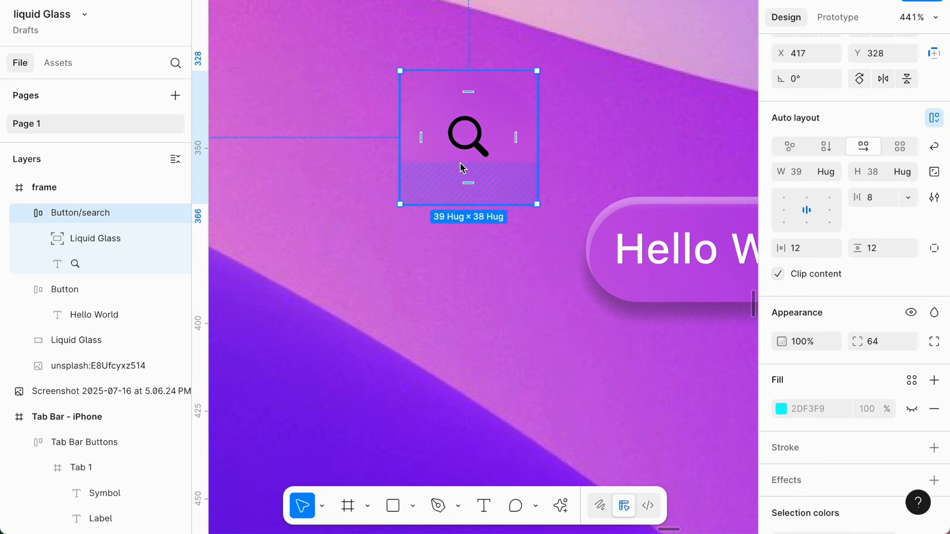
scroll(861, 209, "down", 3)
left_click(935, 287)
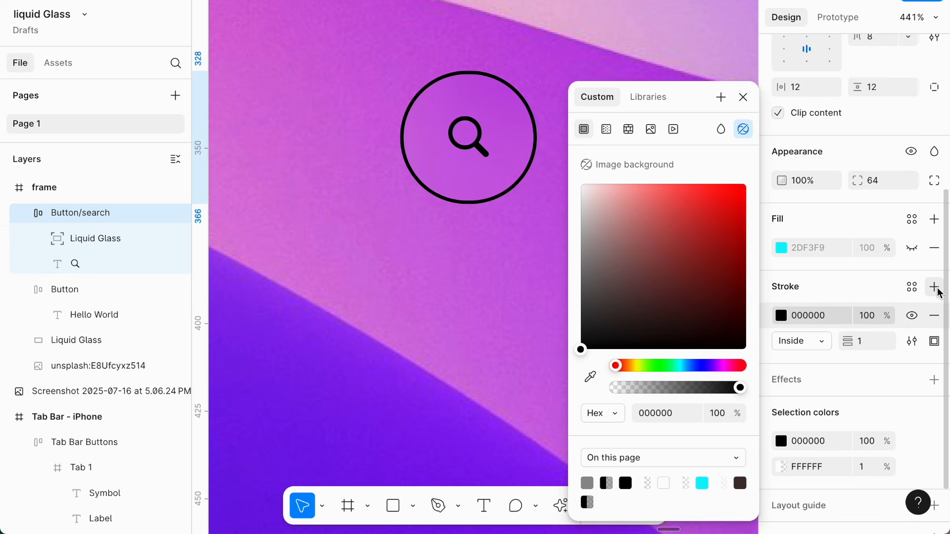
left_click(668, 482)
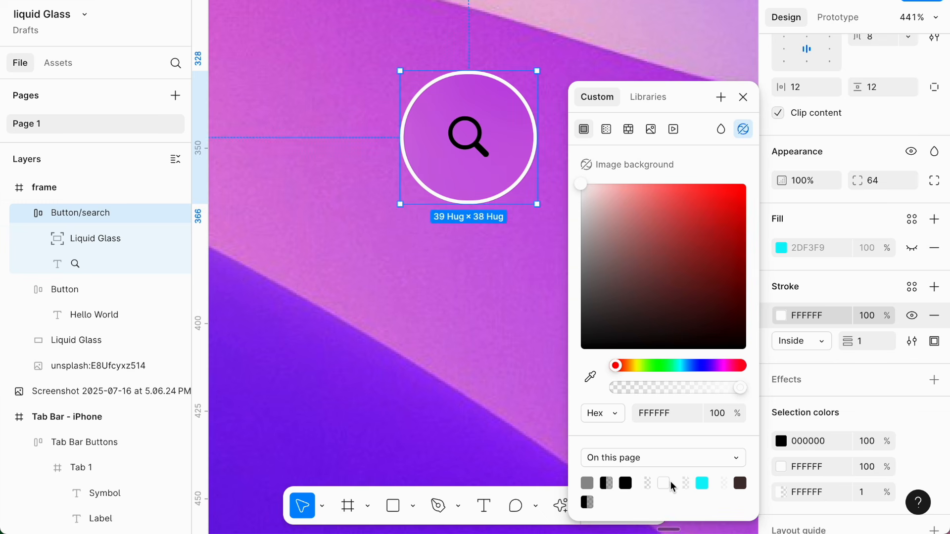
left_click(606, 129)
left_click(661, 281)
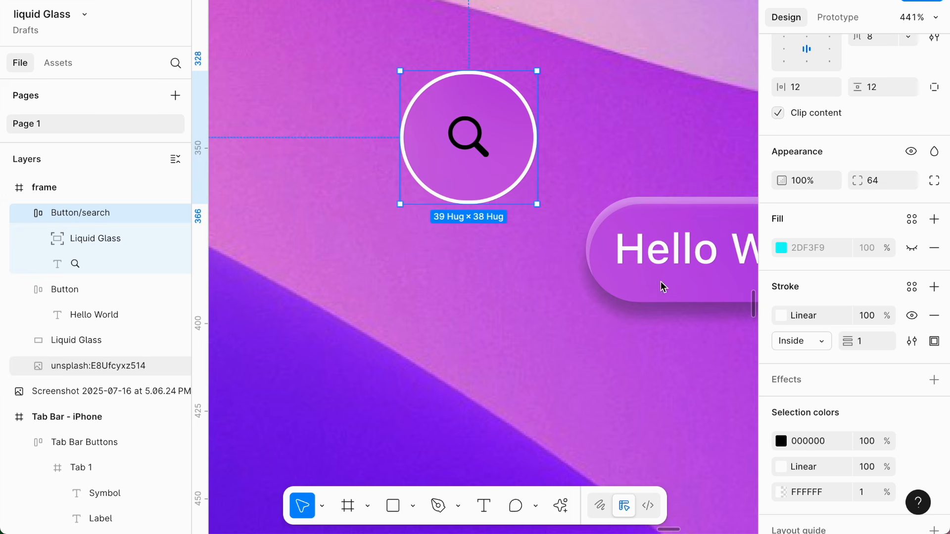
left_click(933, 316)
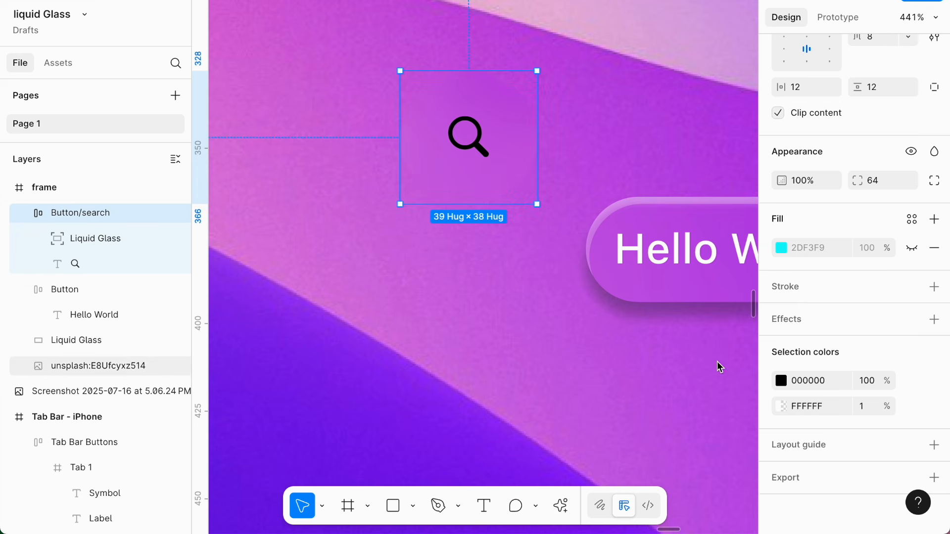
- Add an inner shadow to the Button/search frame in white FFFFFF at 25% opacity
left_click(933, 319)
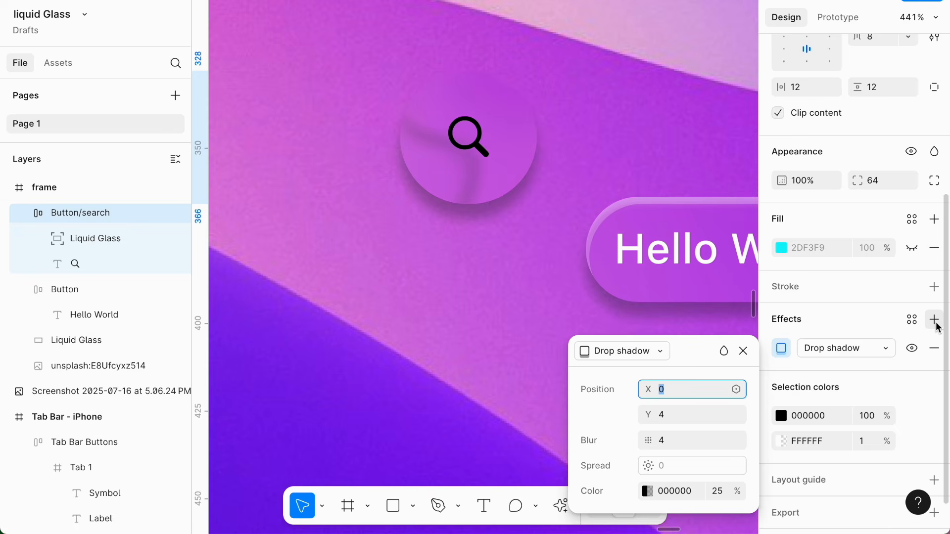
left_click(658, 353)
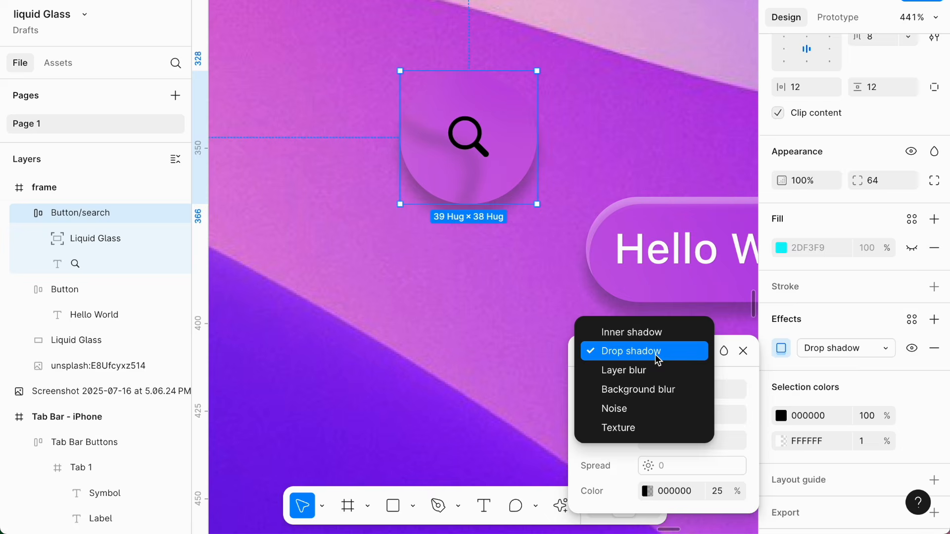
left_click(636, 332)
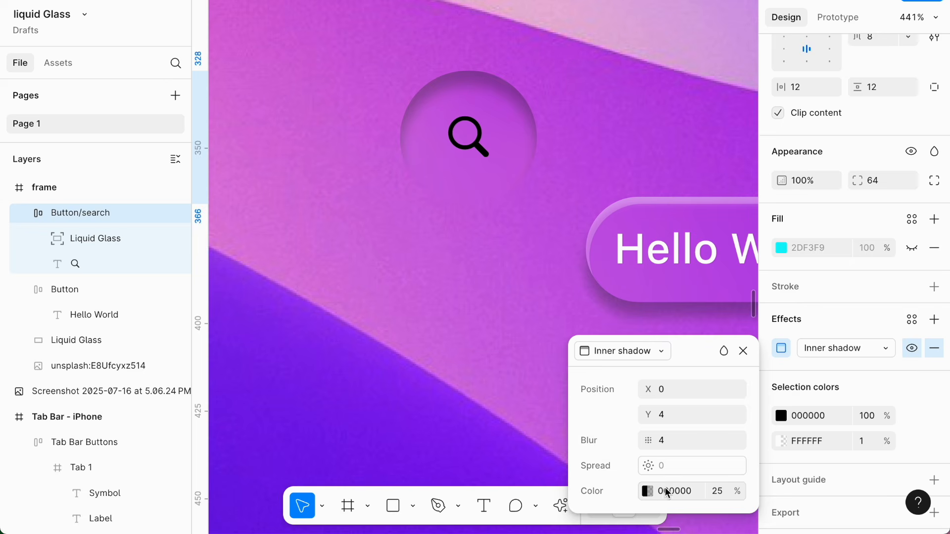
left_click(646, 491)
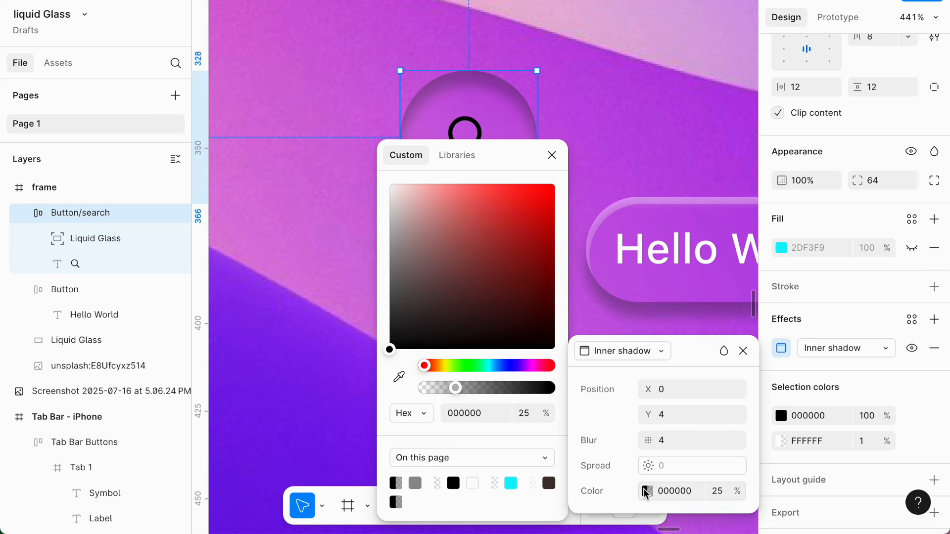
left_click(473, 484)
left_click(720, 492)
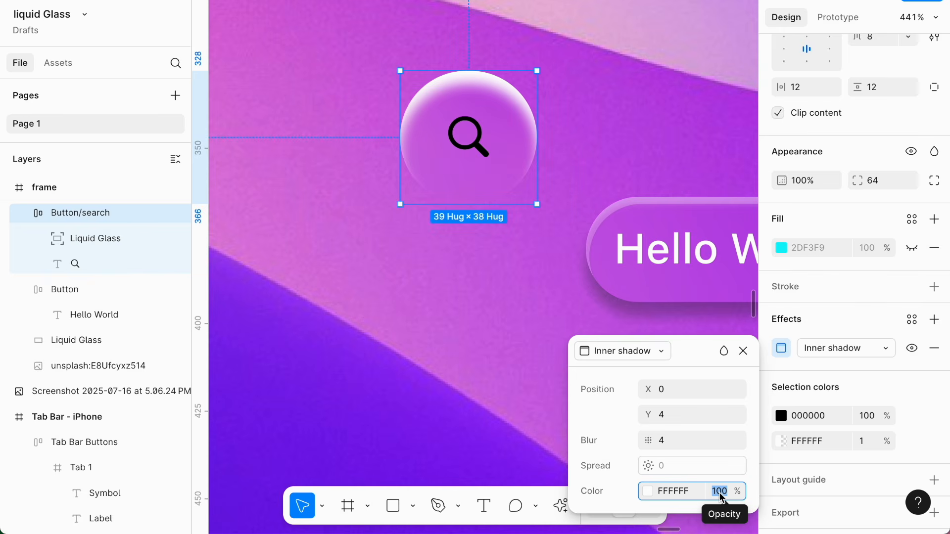
type("25")
key("Return")
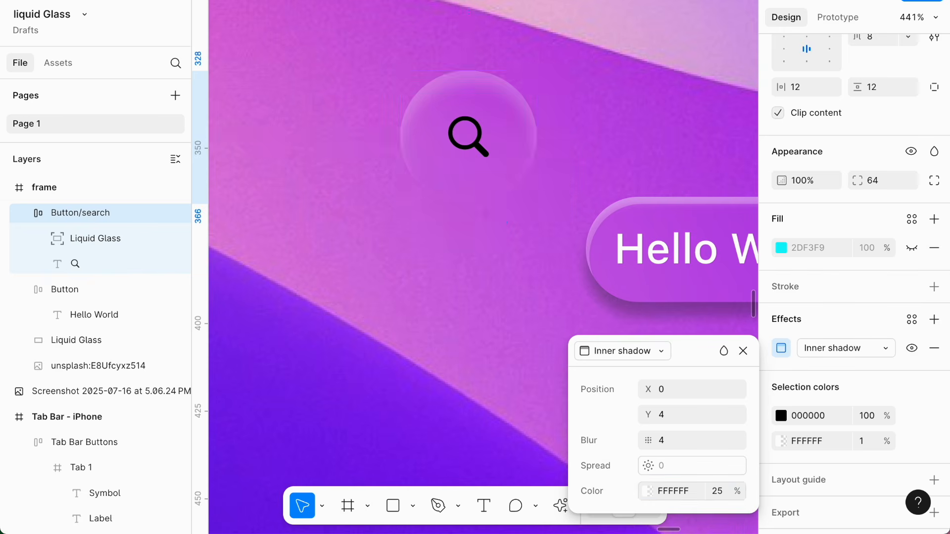
- Set the X and Y offsets of the Button/search inner shadow to 1
left_click(666, 412)
left_click(672, 396)
type("1")
left_click(661, 418)
type("1")
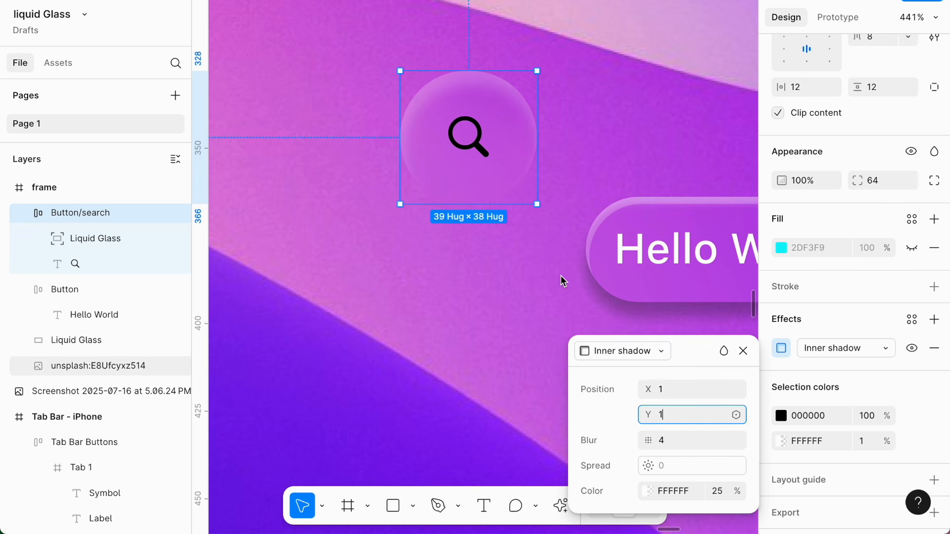
left_click(560, 275)
- Add a second inner shadow to the Button/search frame in white FFFFFF at 25% opacity with X and Y offsets of -1
left_click(501, 170)
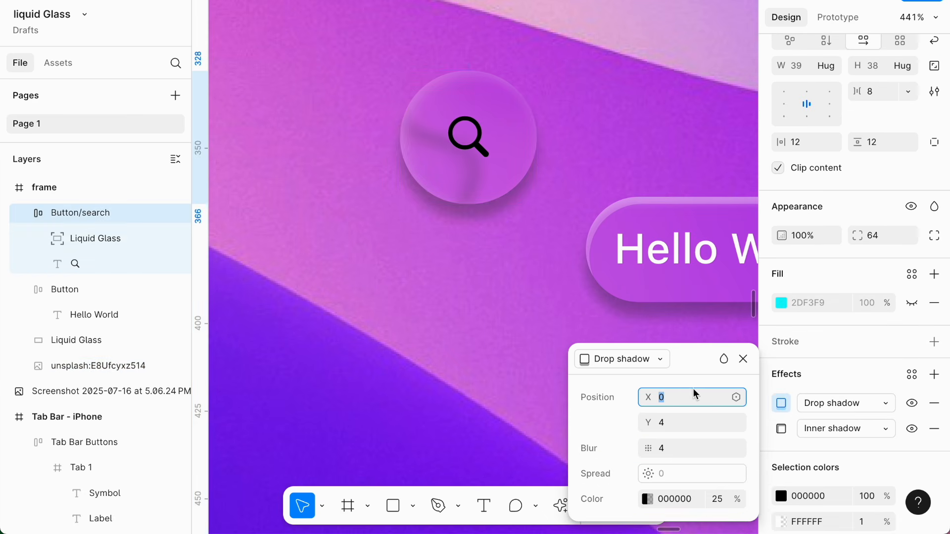
type("-1")
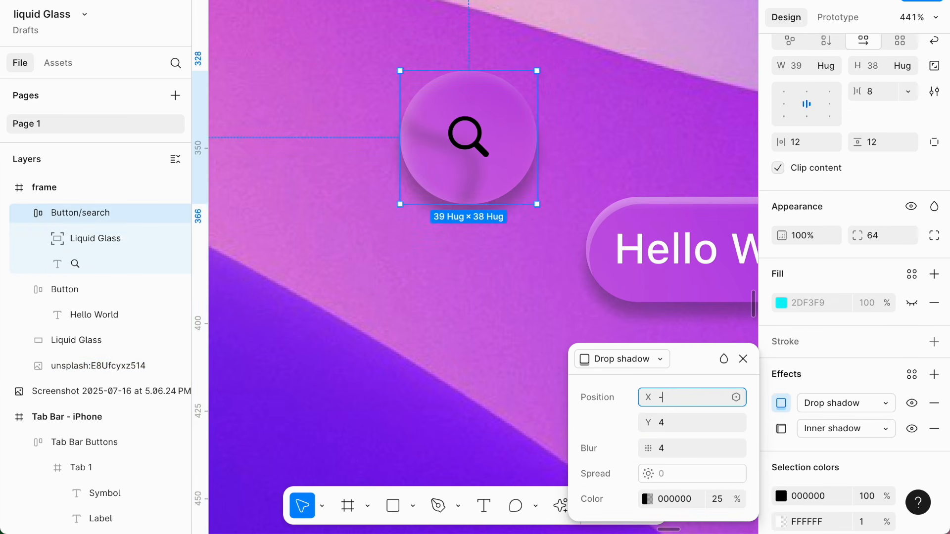
left_click(663, 424)
type("-")
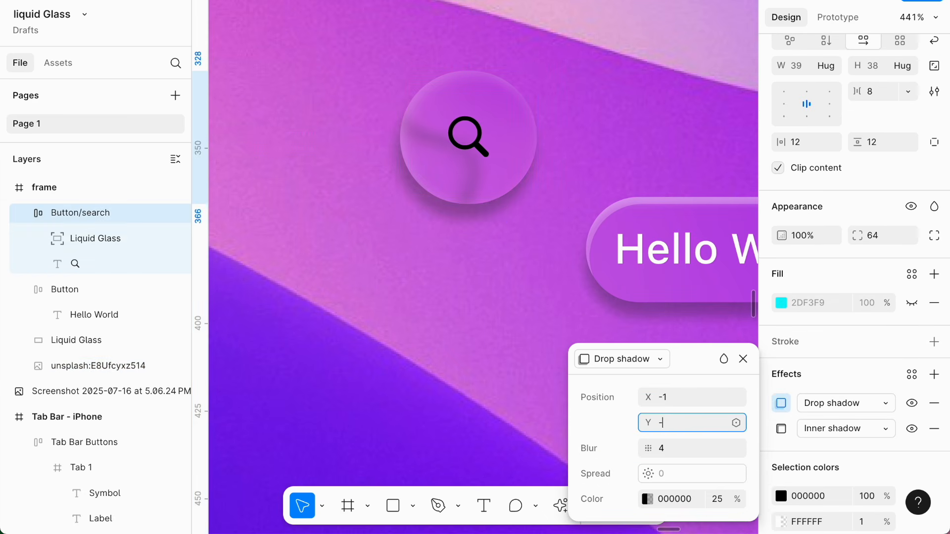
type("1")
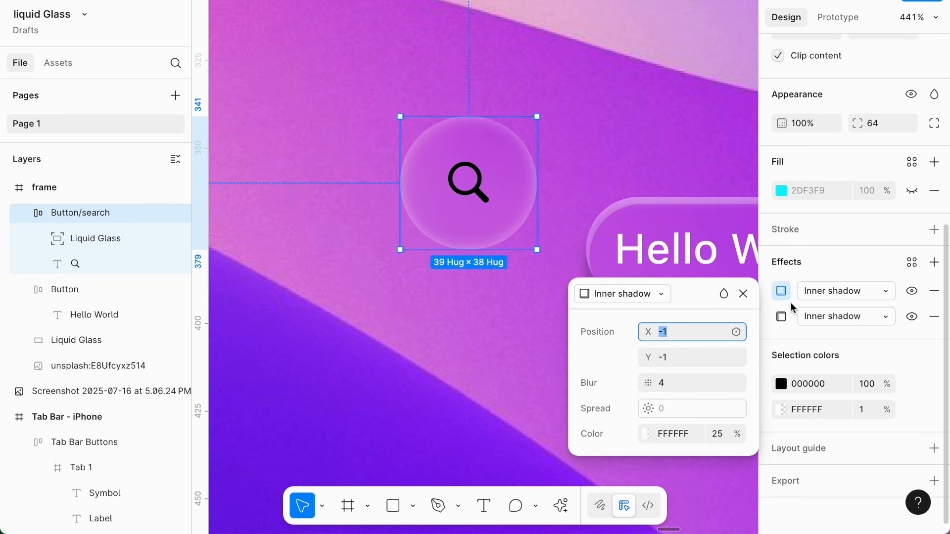
- Raise the color opacity of the Button/search inner shadow that has X and Y offsets of 1 to beyond 41%
left_click(782, 317)
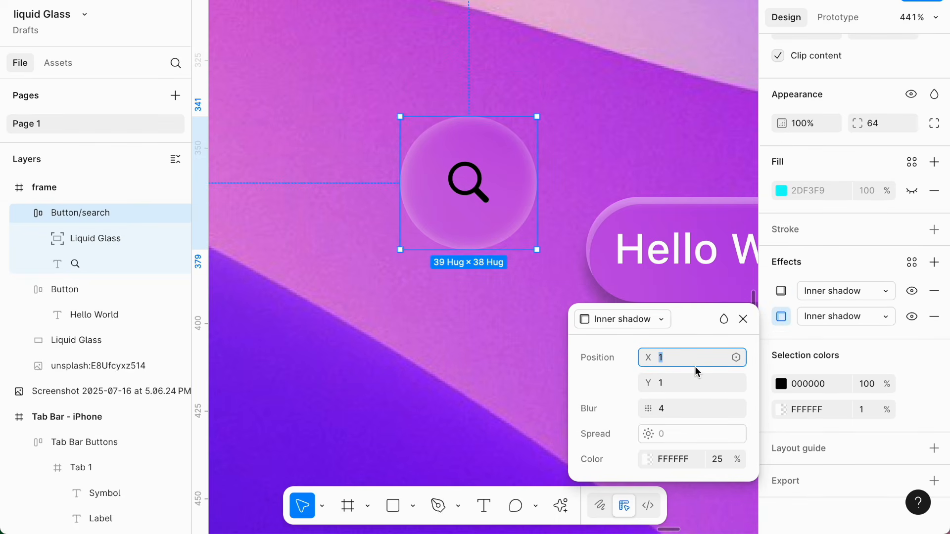
left_click(719, 460)
key("Up")
key("Up")
key("Up")
key("Up")
key("Up")
key("Up")
key("Up")
key("Up")
key("Up")
key("Up")
key("Up")
key("Up")
key("Up")
key("Up")
key("Up")
key("Up")
key("Up")
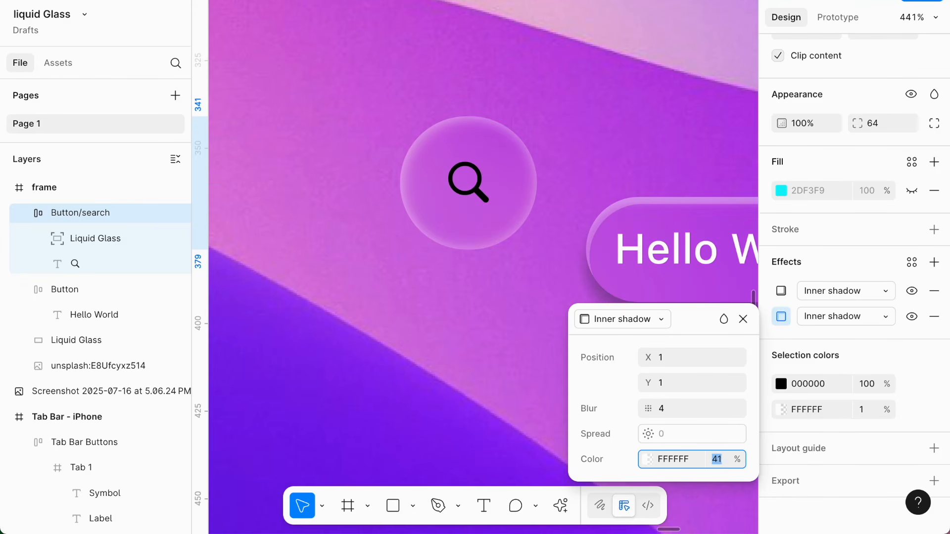
key("Up")
key("Up")
key("Up")
key("Up")
key("Up")
key("Up")
key("Up")
key("Up")
key("Up")
key("Up")
key("Up")
key("Up")
key("Up")
left_click(508, 314)
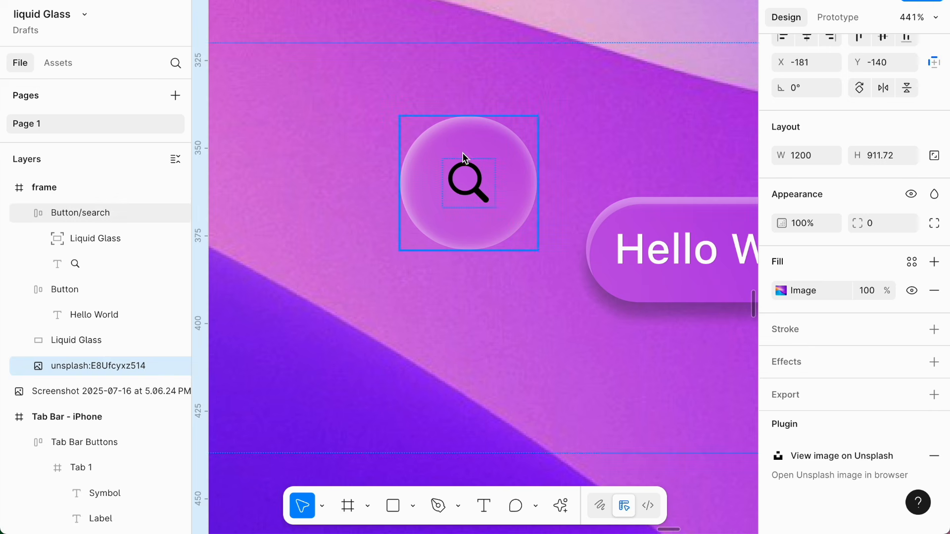
- Enlarge the search button to 77 by 75 and move it onto the blue and purple boundary at X 274, Y 403
left_click(468, 174)
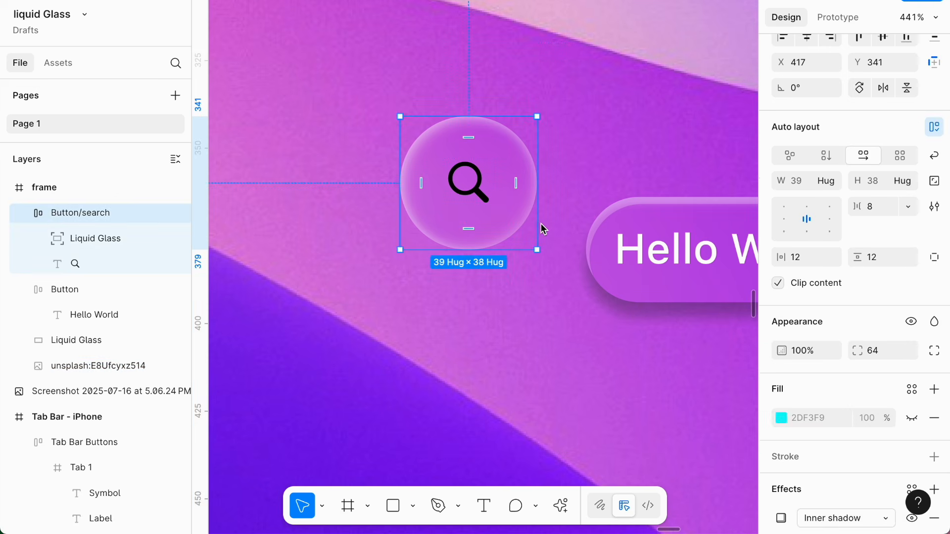
scroll(541, 227, "down", 10)
left_click_drag(436, 414, 463, 220)
scroll(514, 296, "up", 5)
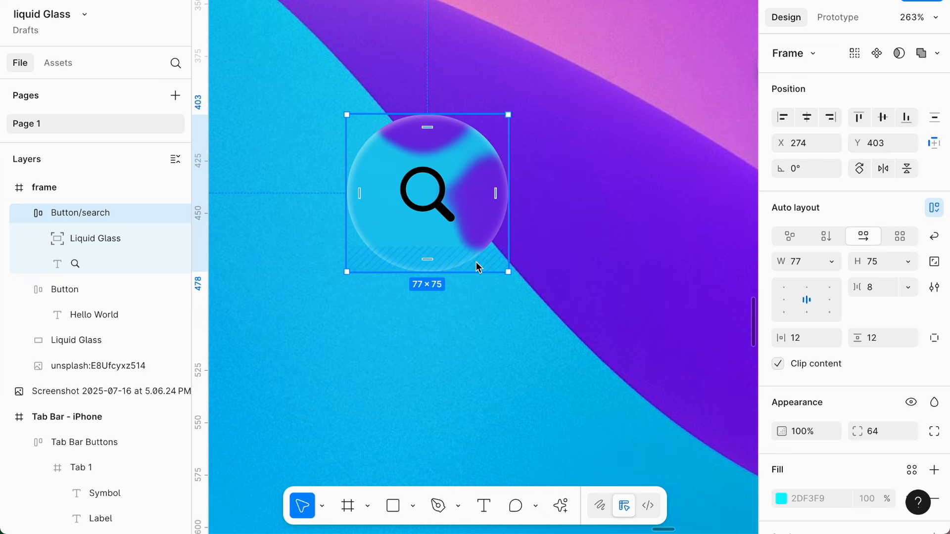
- Search the iOS 18 and iPadOS 18 assets for "tab" and place a Tab Bar - iPhone component below the existing tab bar on the wallpaper
scroll(479, 267, "down", 5)
scroll(478, 267, "up", 3)
scroll(478, 267, "left", 5)
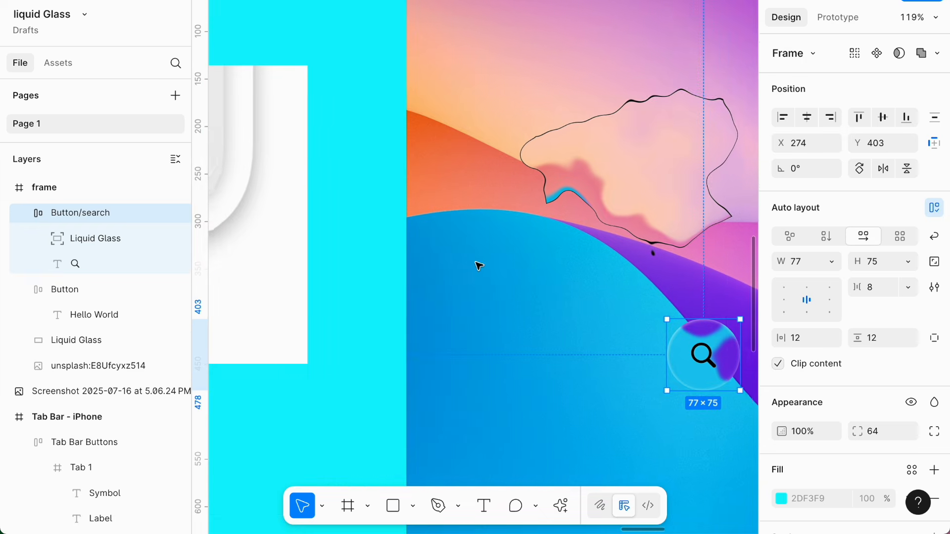
scroll(479, 265, "up", 5)
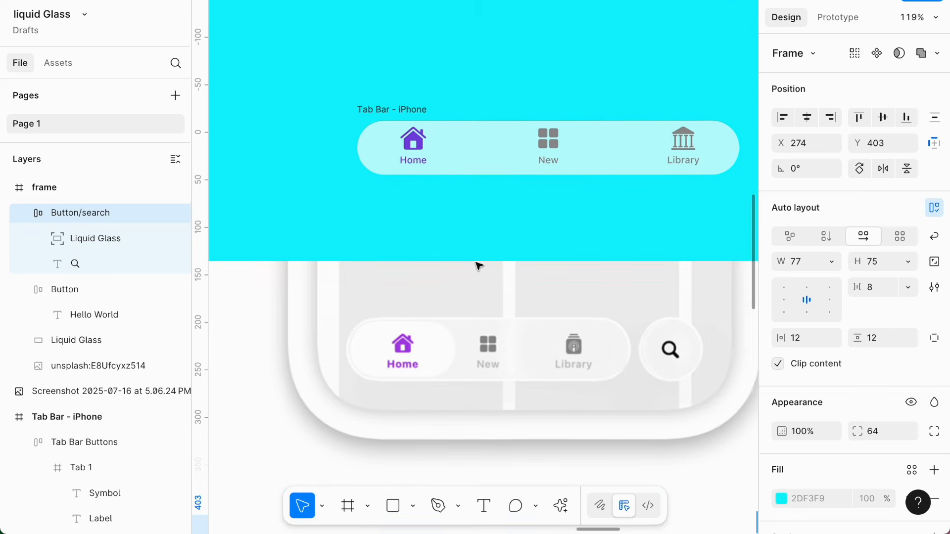
scroll(478, 266, "right", 5)
scroll(472, 266, "up", 1)
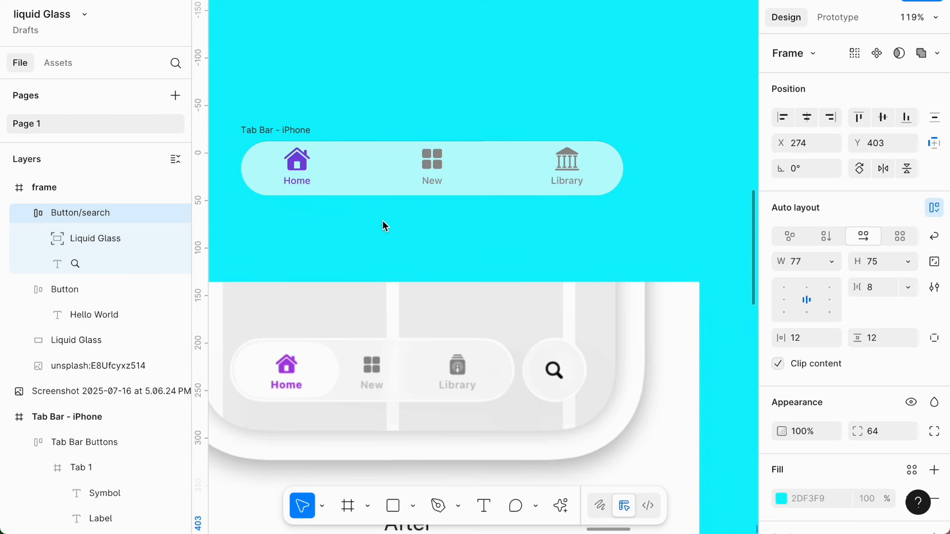
left_click(66, 68)
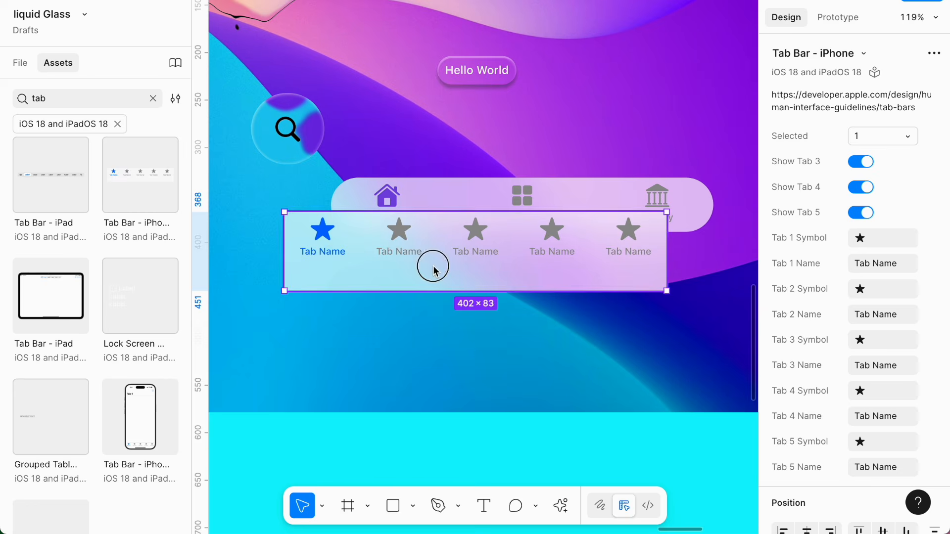
left_click_drag(433, 270, 470, 335)
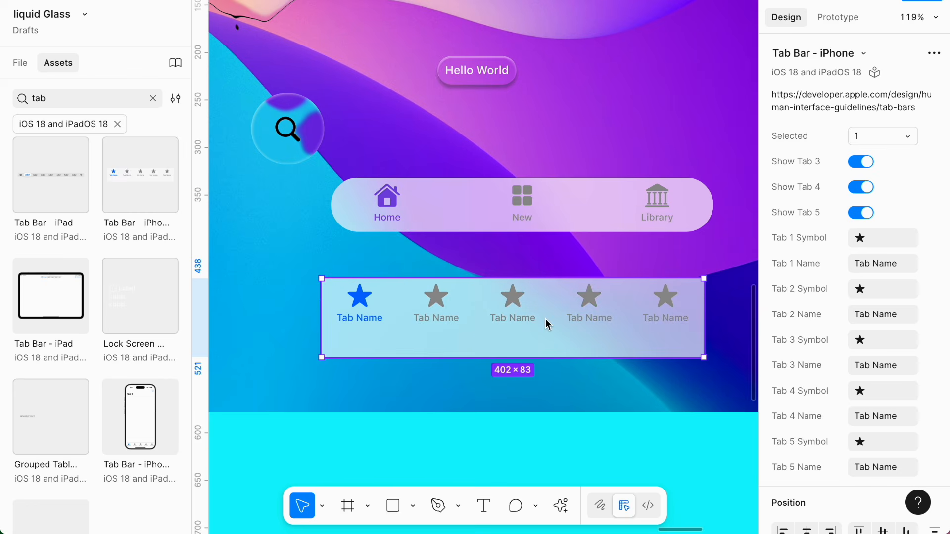
- Hide Tab 4 and Tab 5 in the newly placed tab bar component, keeping Tab 3 shown
left_click(861, 163)
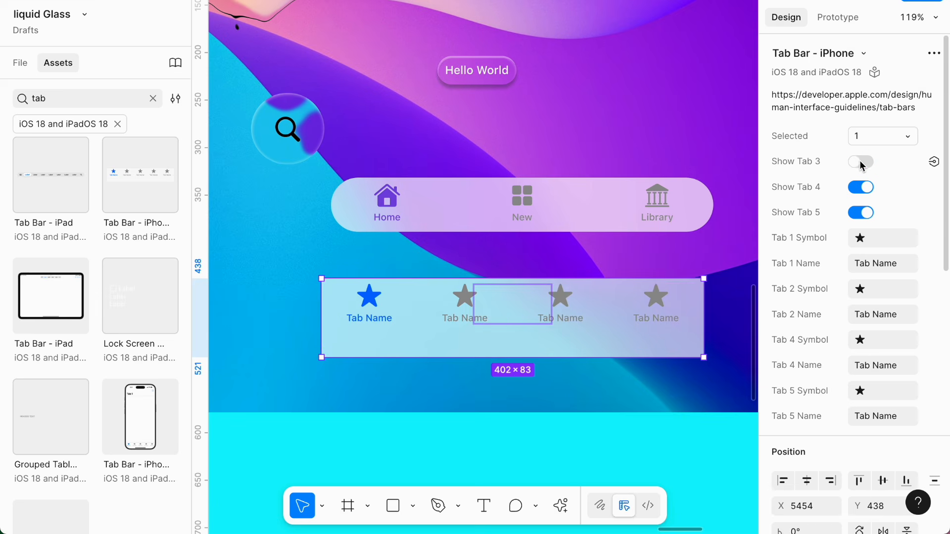
left_click(861, 187)
left_click(861, 213)
left_click(861, 162)
- Look at the magnifyingglass symbol in the symbols app, return to the design and delete the newly placed tab bar component
mouse_move(721, 532)
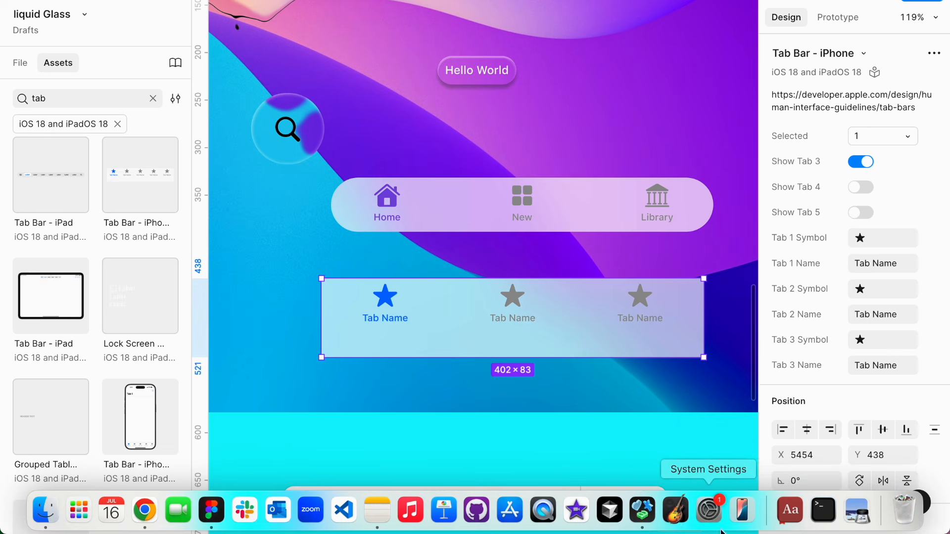
left_click(642, 510)
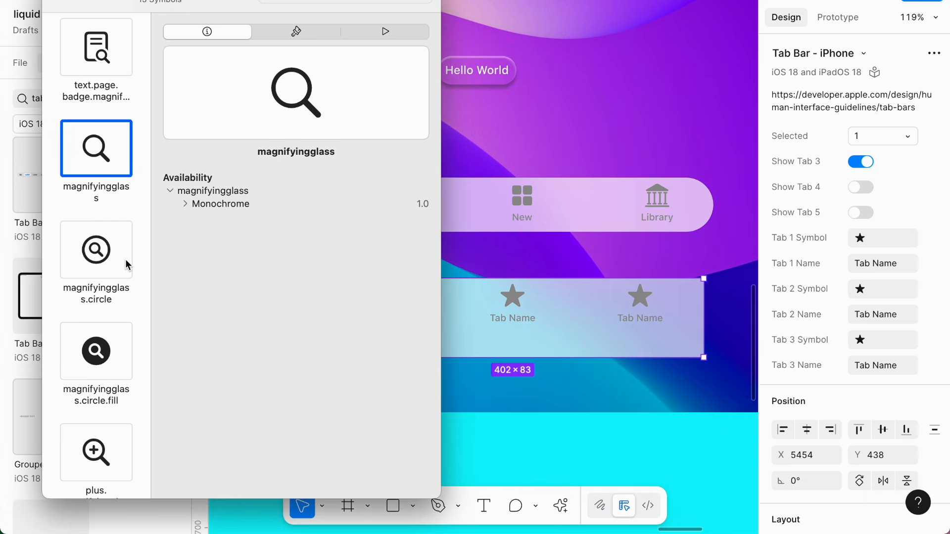
left_click(452, 333)
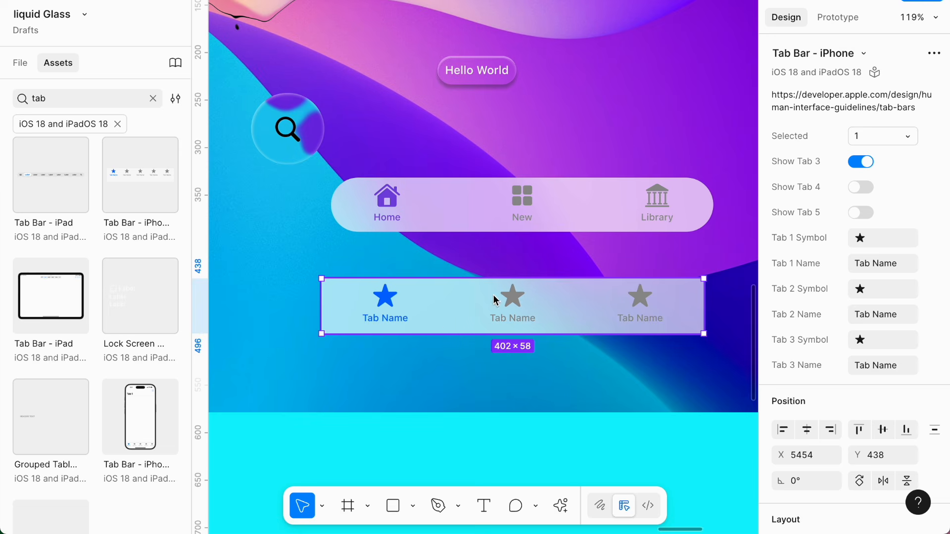
key("Delete")
- Examine the layer structure of the Tab Bar - iPhone frame down to its Background layer
scroll(491, 275, "up", 3)
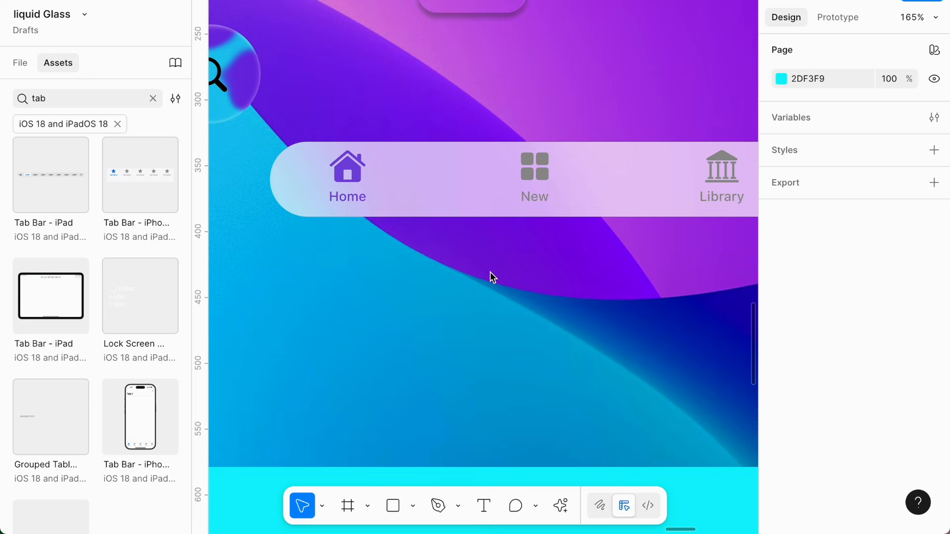
scroll(492, 275, "down", 5)
left_click(477, 219)
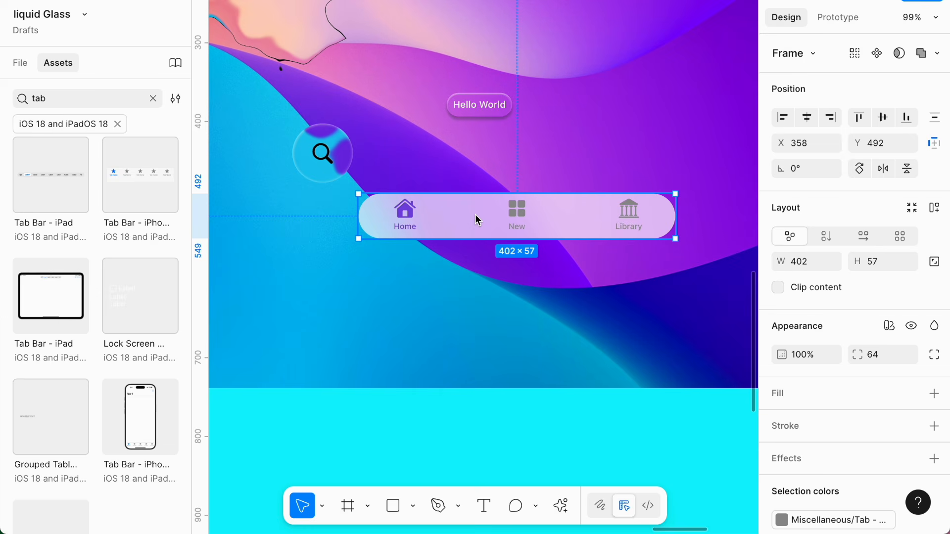
left_click(19, 62)
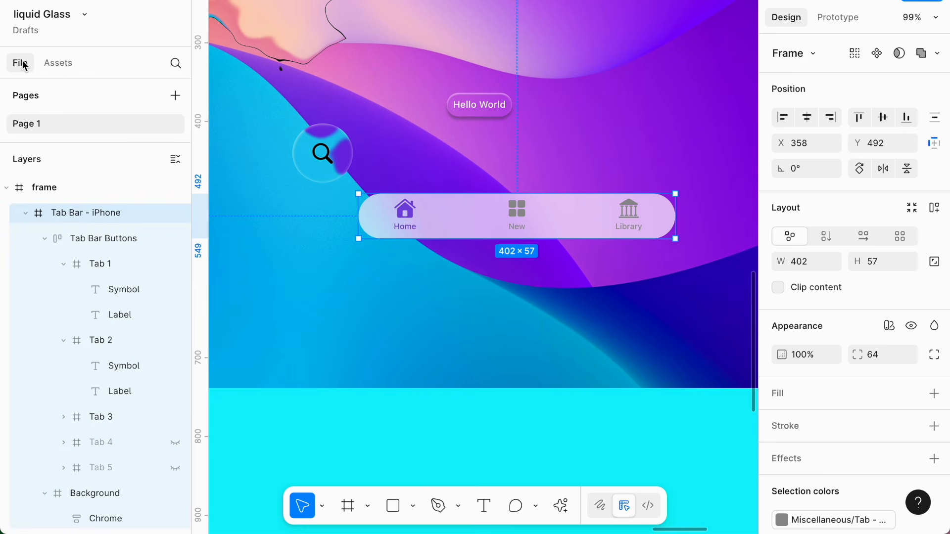
left_click(127, 230)
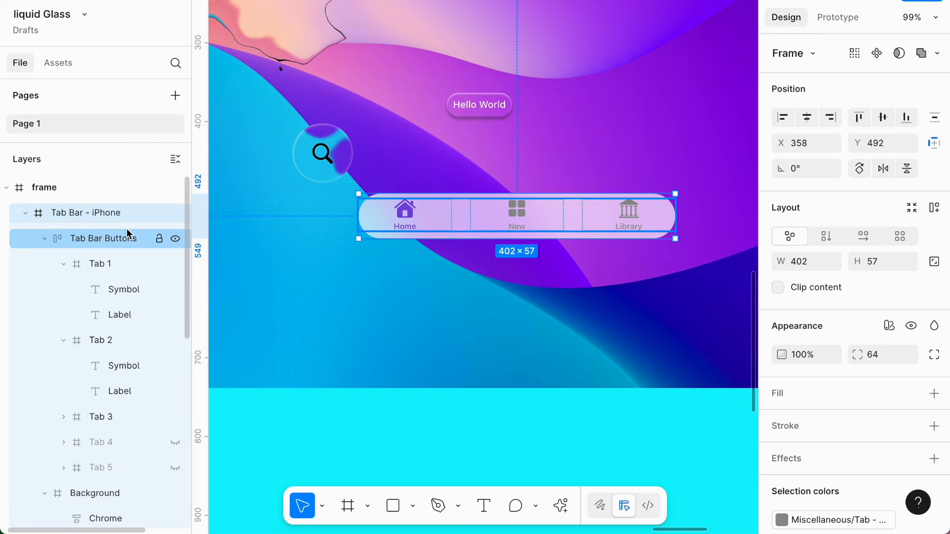
left_click(95, 212)
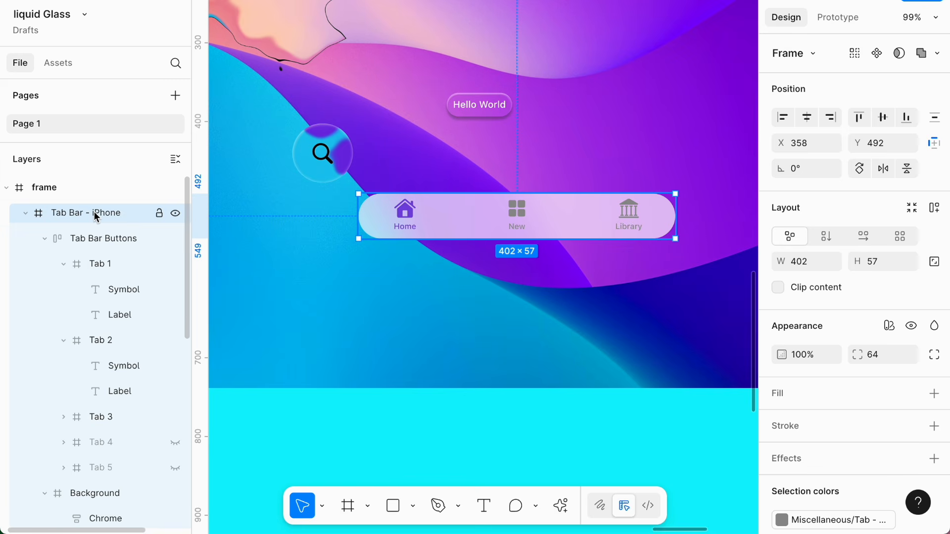
scroll(111, 378, "down", 3)
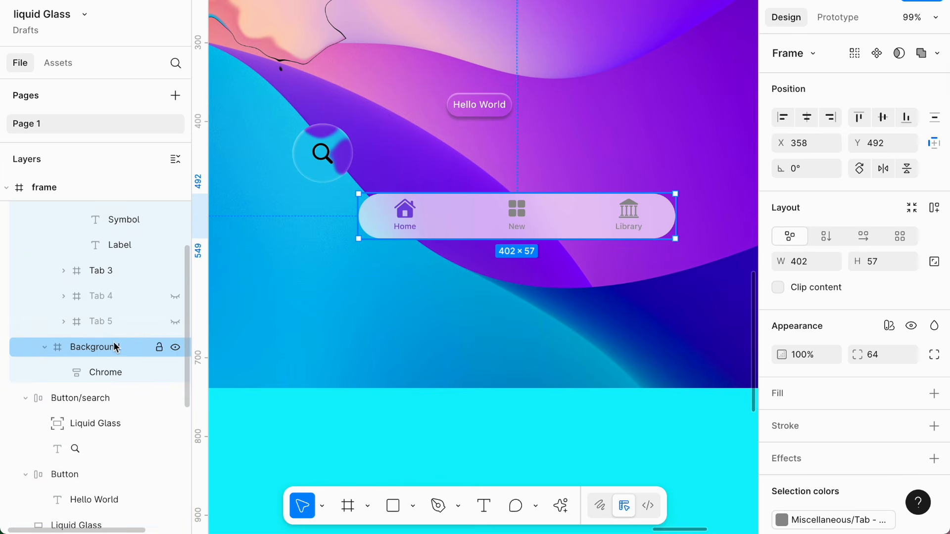
left_click(101, 350)
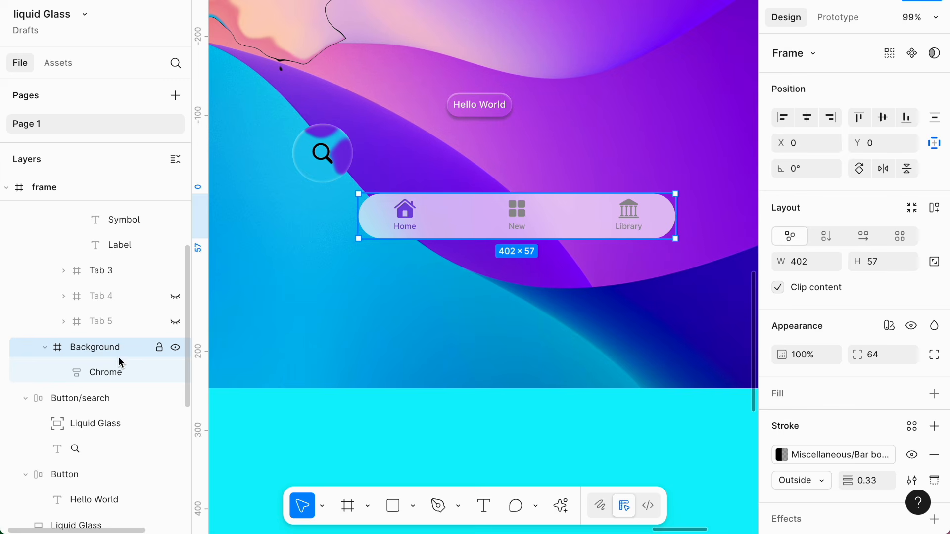
- Replace the Background layer of the Tab Bar - iPhone frame with a copy of the Liquid Glass rectangle
scroll(295, 236, "up", 4)
scroll(295, 235, "left", 4)
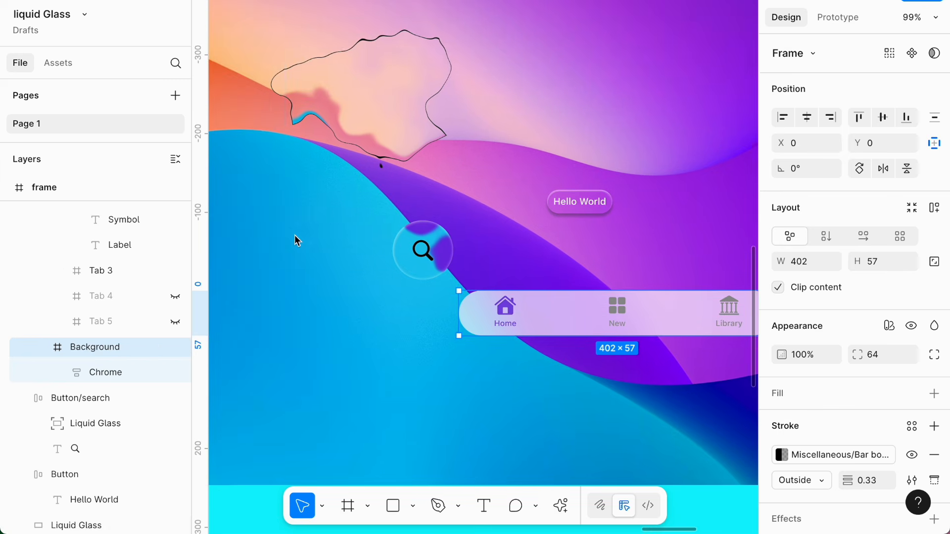
left_click(374, 101)
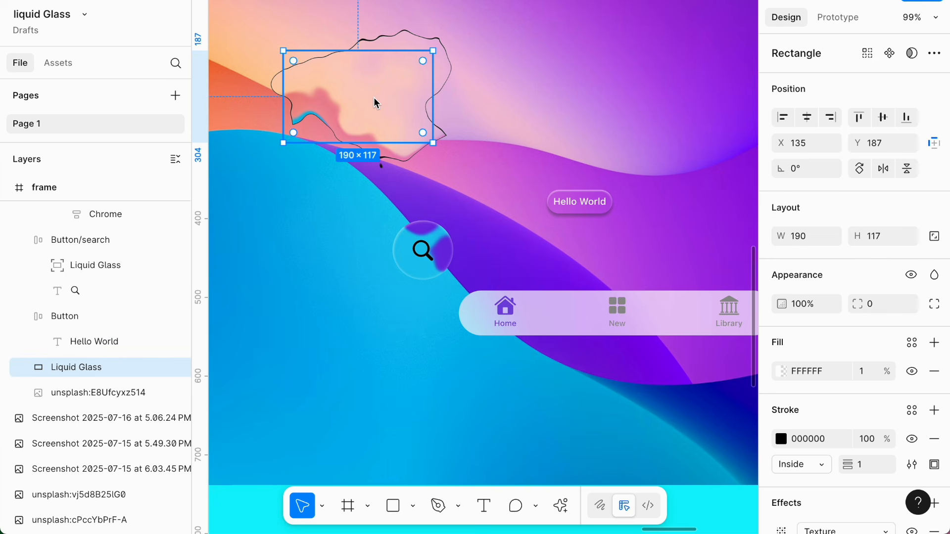
left_click(608, 300)
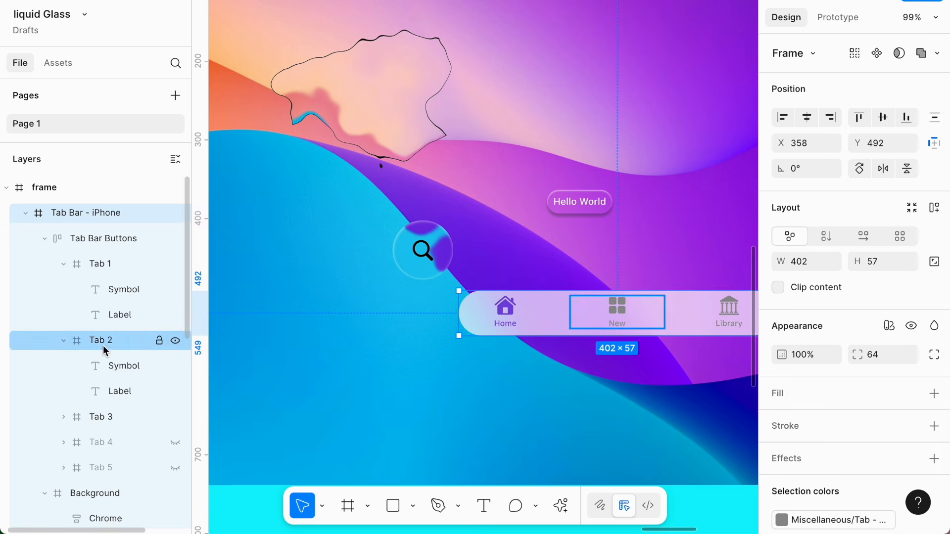
scroll(103, 346, "down", 2)
left_click(96, 404)
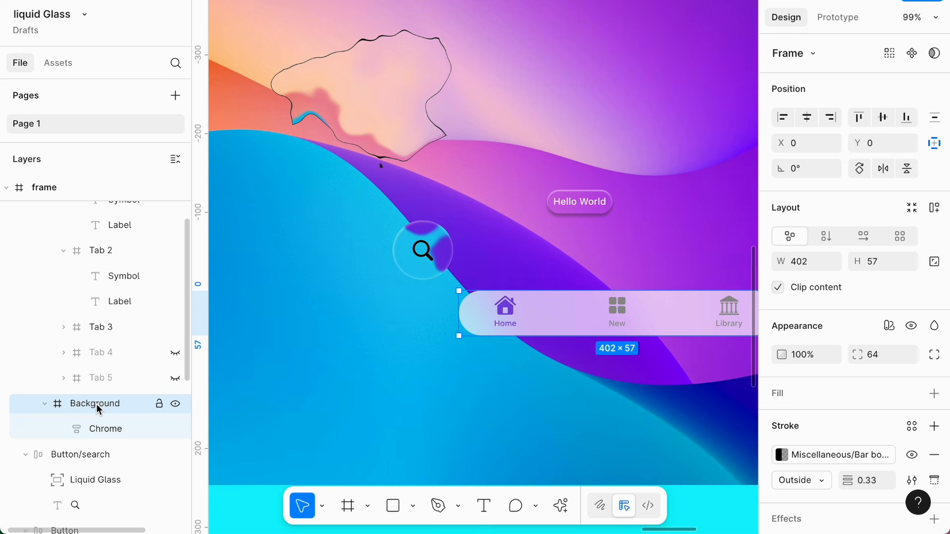
scroll(402, 411, "right", 2)
scroll(401, 412, "down", 1)
key("shift+super+r")
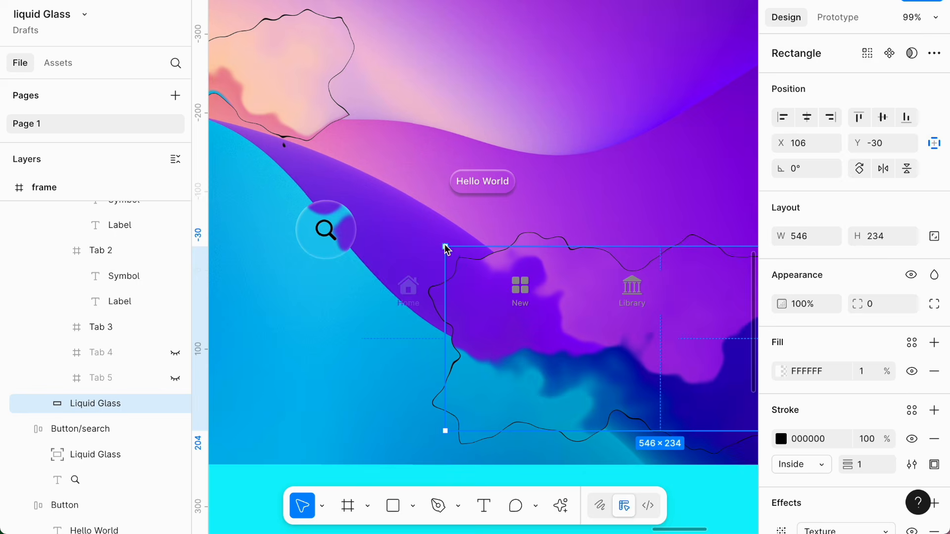
- Enlarge the tab bar's Liquid Glass rectangle to 750 by 282 and clip the content of the Tab Bar - iPhone frame
left_click_drag(445, 246, 284, 210)
scroll(76, 212, "up", 3)
left_click(76, 212)
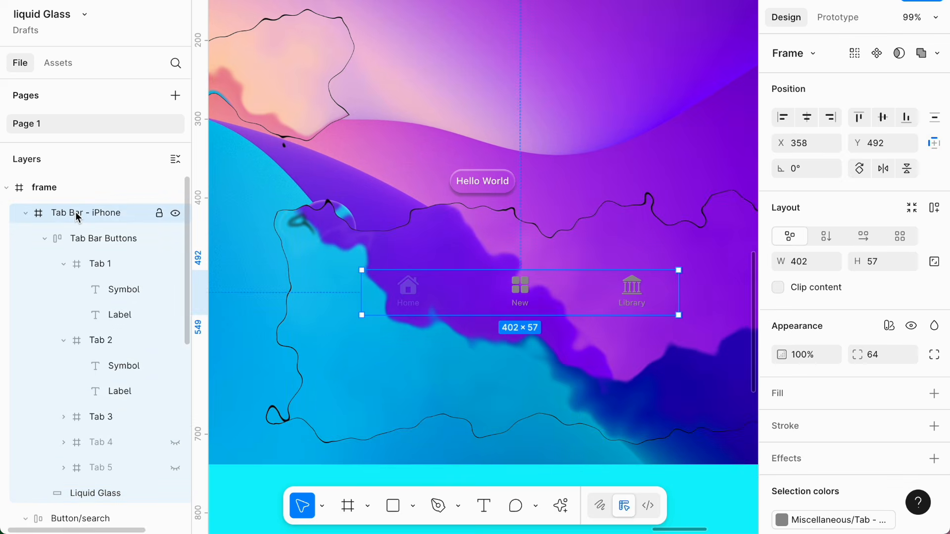
left_click(778, 287)
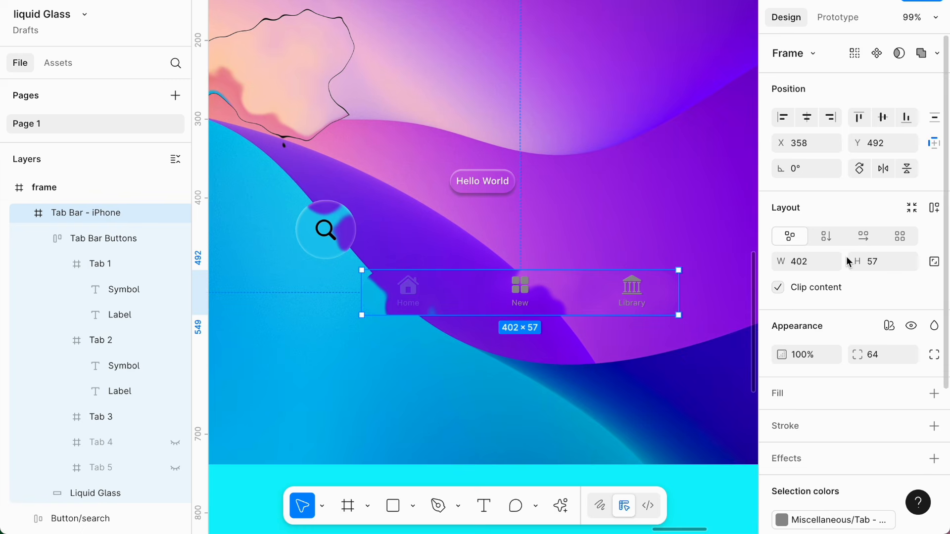
- Show the constraints of the tab bar and its Liquid Glass rectangle, and move the search button to X 191, Y 407
left_click(935, 143)
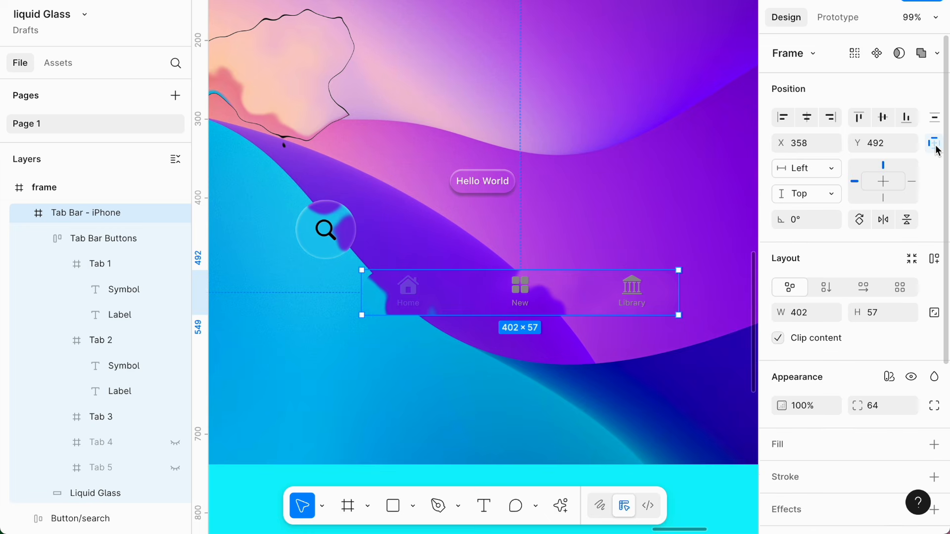
left_click(99, 491)
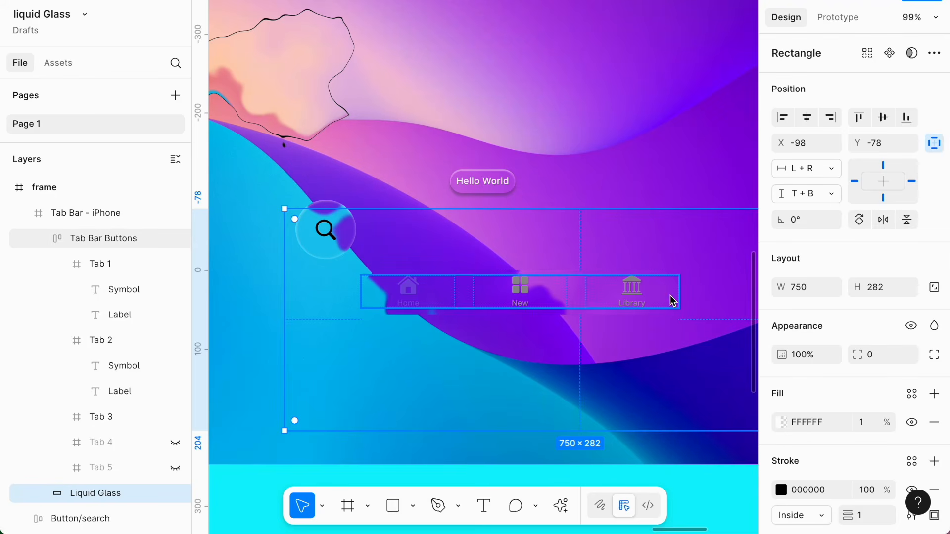
left_click(626, 305)
left_click_drag(312, 259, 246, 264)
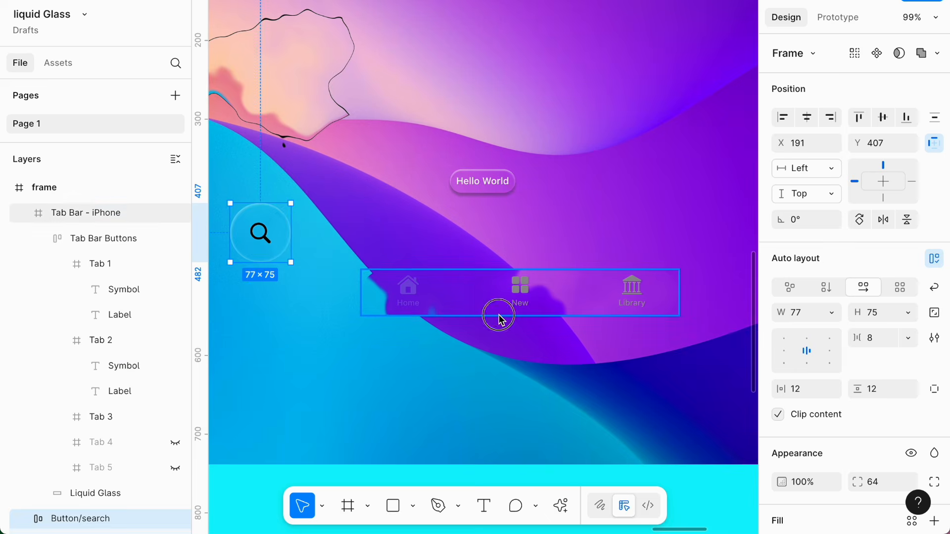
- Set the white fill opacity of the Liquid Glass rectangle inside the Tab Bar - iPhone frame to 17%
left_click(499, 314)
scroll(499, 317, "down", 2)
scroll(500, 317, "left", 1)
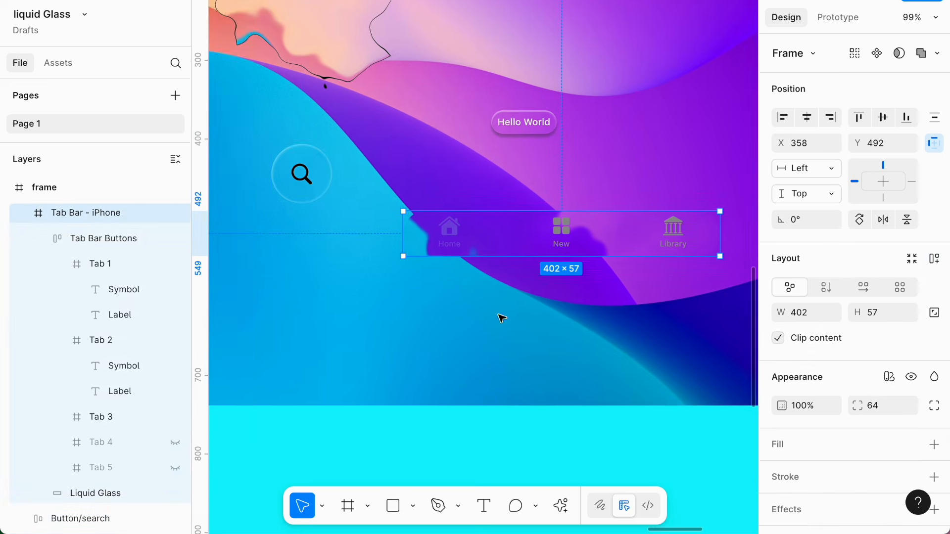
scroll(500, 318, "right", 2)
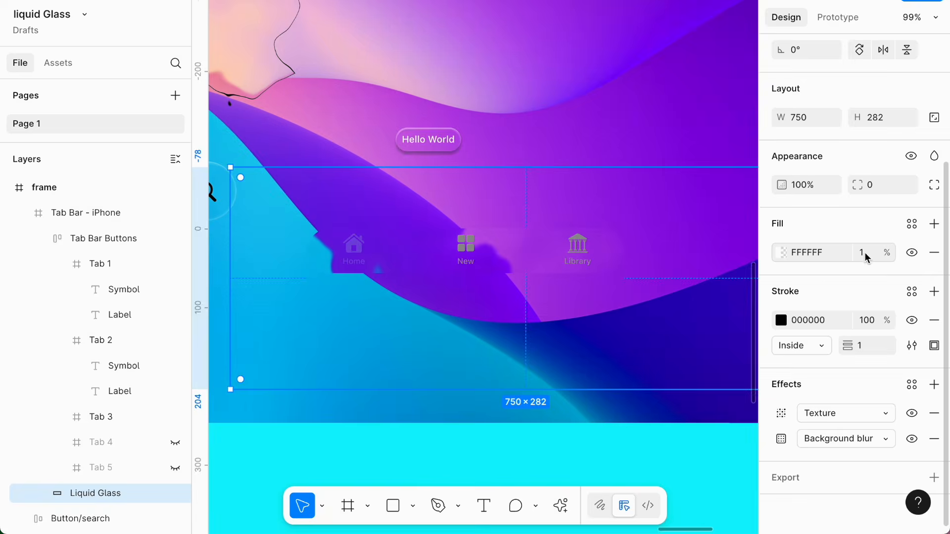
left_click(864, 255)
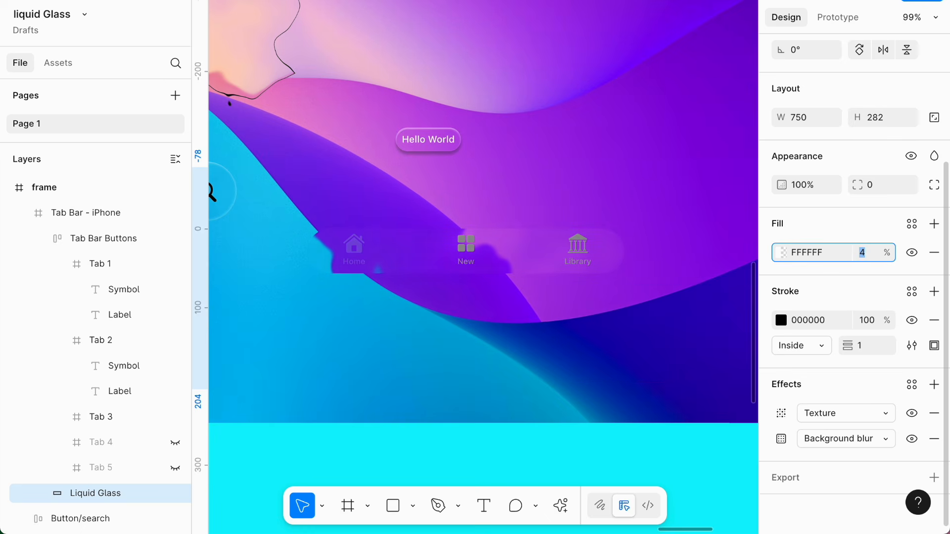
type("10")
key("Return")
key("Up")
key("Up")
key("Up")
key("Up")
key("Up")
key("Up")
key("Up")
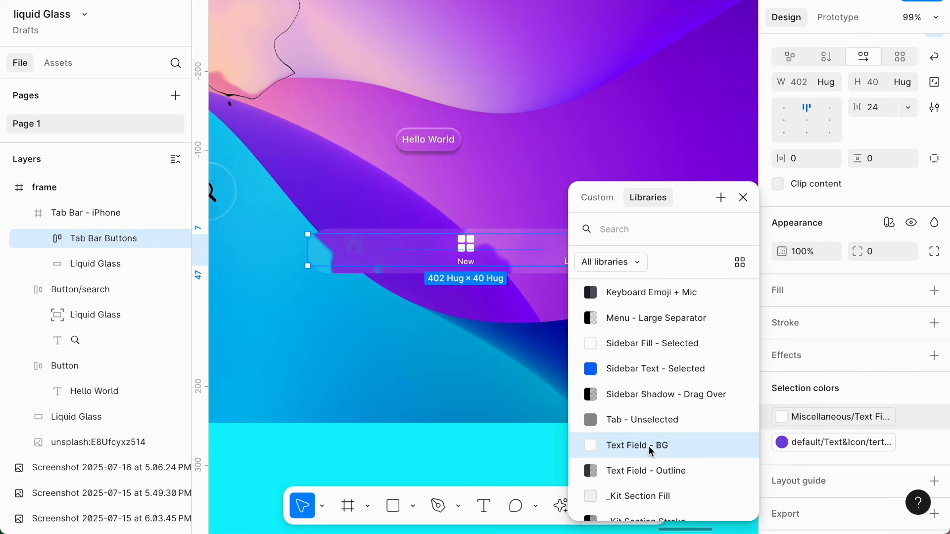
- Add an inner shadow coloured FFFFFF at 100% to the Tab Bar - iPhone frame
left_click(87, 213)
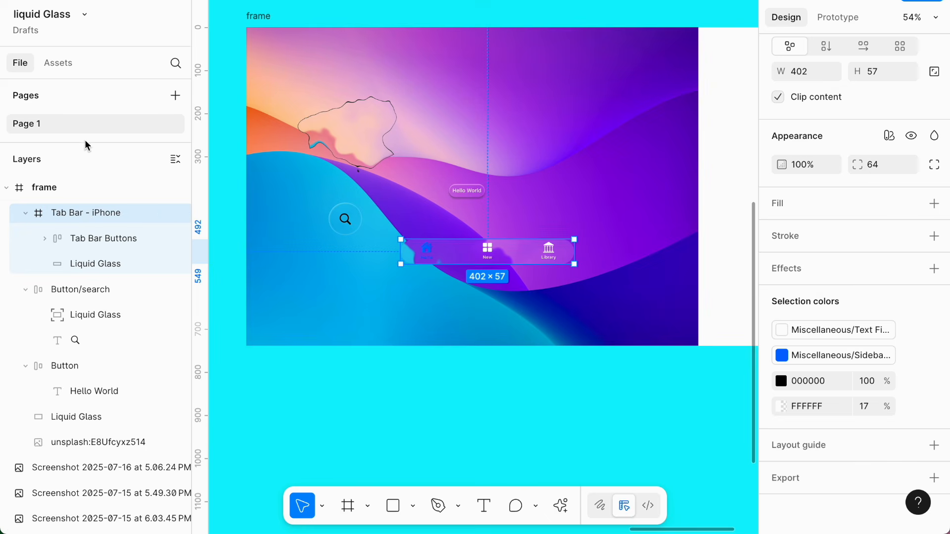
scroll(368, 252, "up", 5)
scroll(369, 253, "right", 5)
scroll(369, 253, "down", 1)
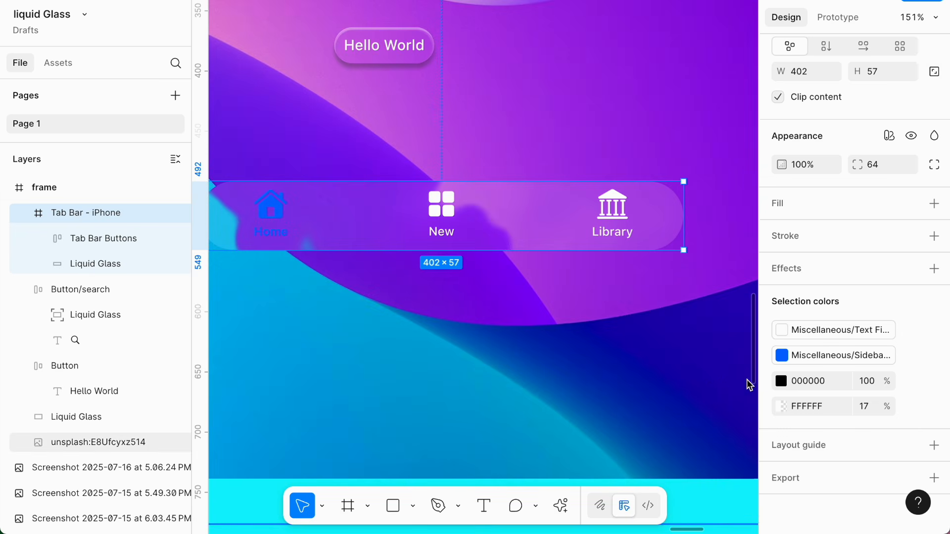
left_click(935, 270)
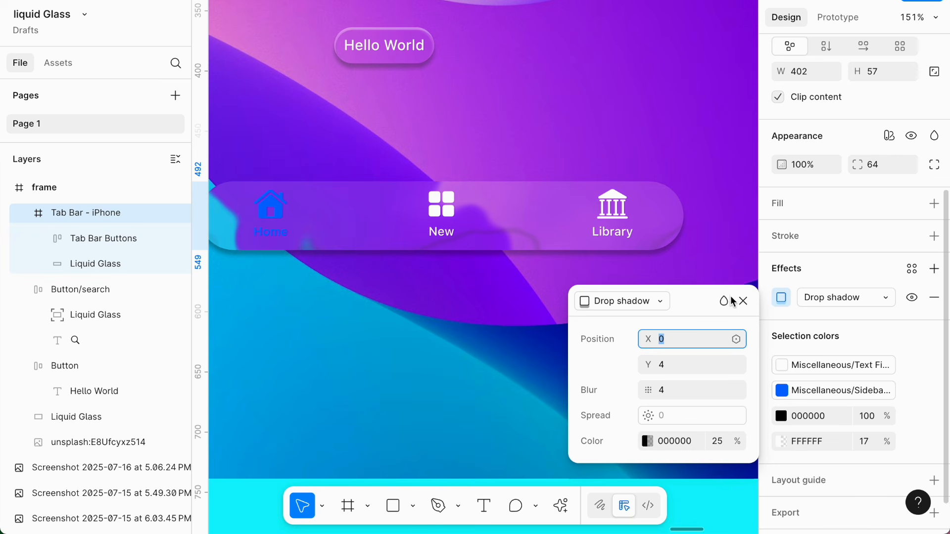
left_click(658, 302)
left_click(663, 277)
left_click(647, 440)
left_click(417, 483)
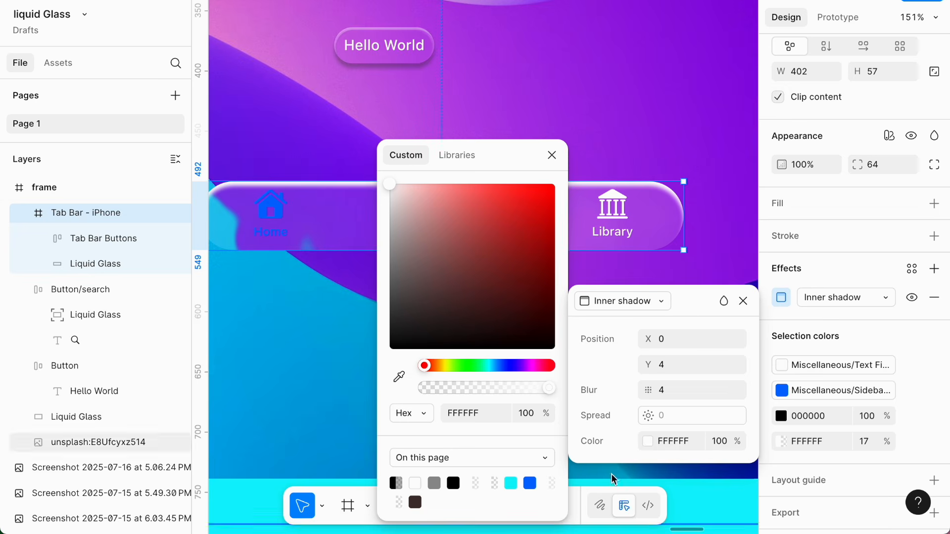
- Set the tab bar's inner shadow offset to X 1 and Y 1
left_click(665, 364)
type("1")
left_click(685, 339)
type("1")
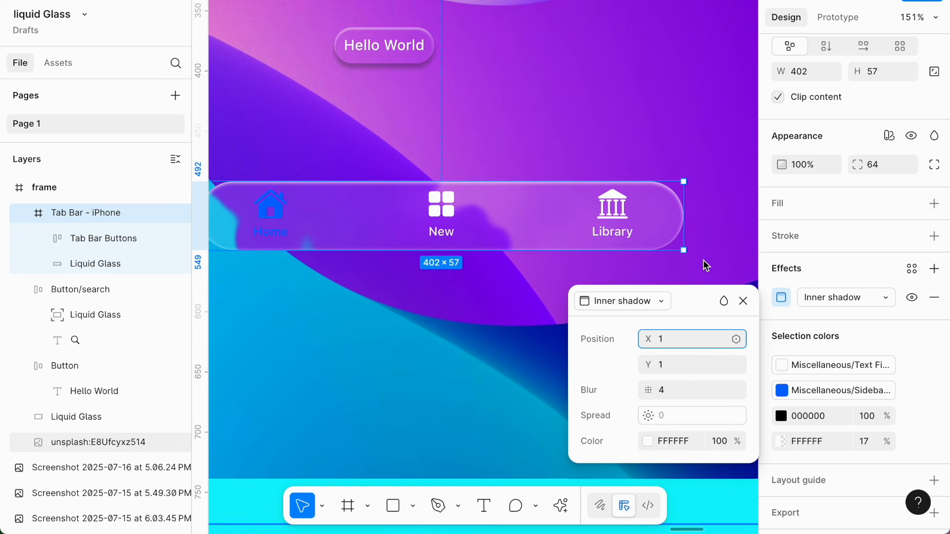
left_click(738, 257)
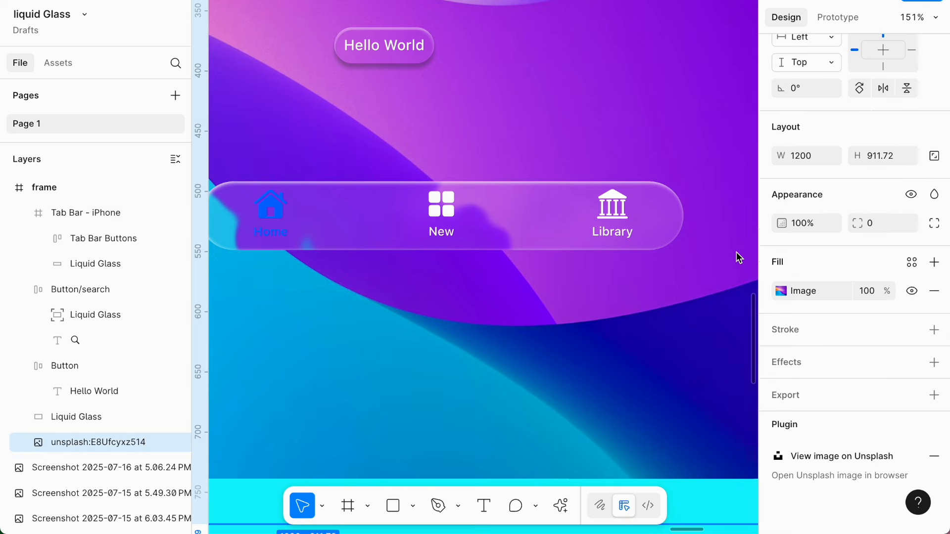
- Add a drop shadow with an offset of X -1 and Y -1 to the Tab Bar - iPhone frame
left_click(619, 224)
scroll(864, 434, "up", 1)
left_click(934, 395)
left_click(682, 424)
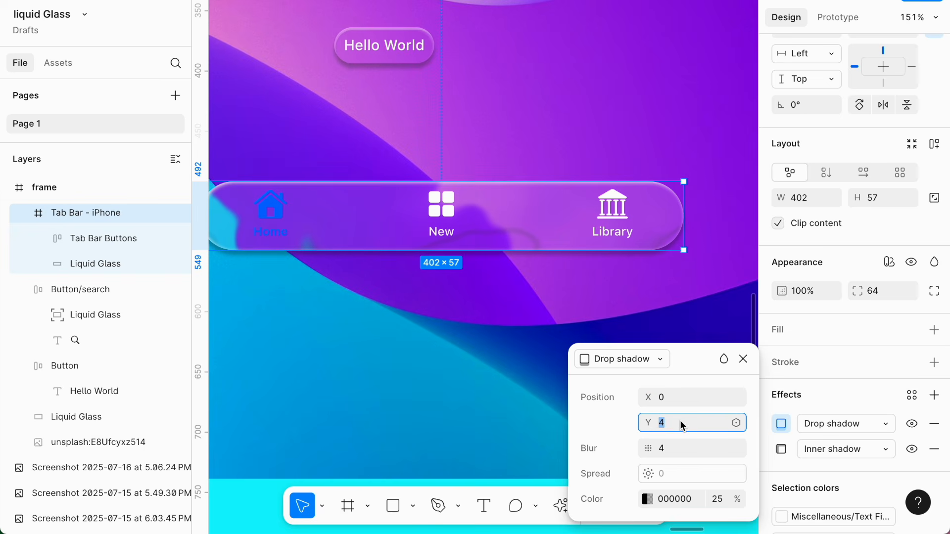
type("-1")
left_click(692, 403)
type("-1")
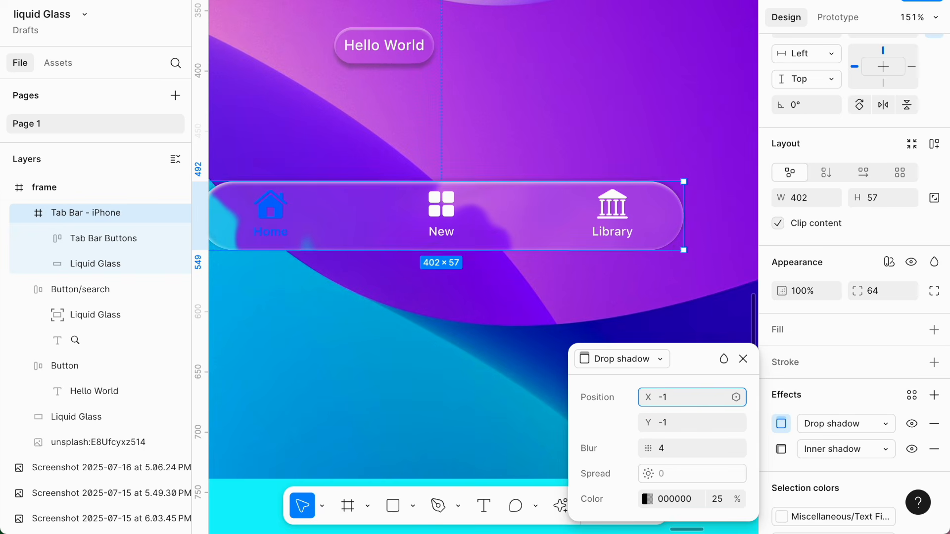
- Colour the tab bar's drop shadow FFFFFF and move the tab bar to the lower-left blue area of the wallpaper
left_click(646, 498)
left_click(413, 483)
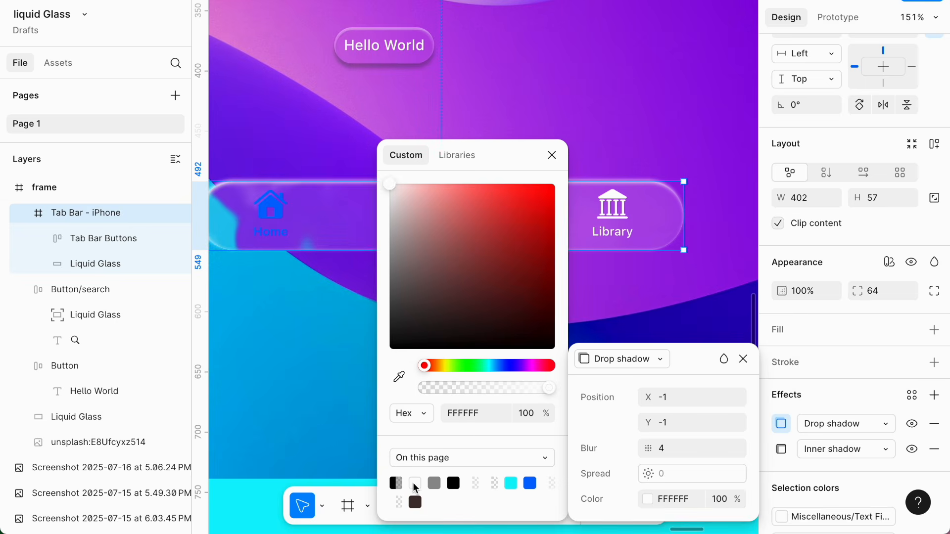
left_click(669, 450)
scroll(716, 322, "down", 5)
left_click_drag(603, 262, 432, 206)
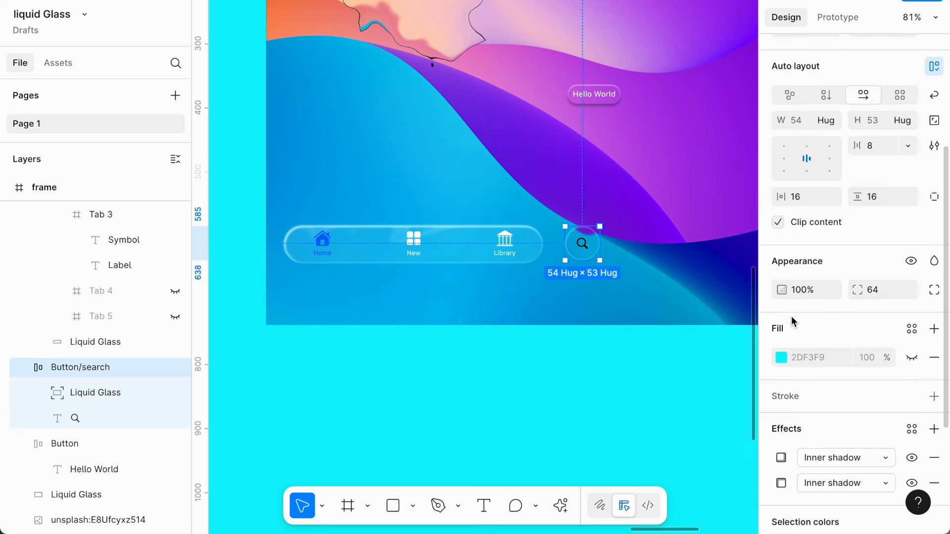
- Recolour the search button's black magnifier icon to white
scroll(792, 317, "down", 4)
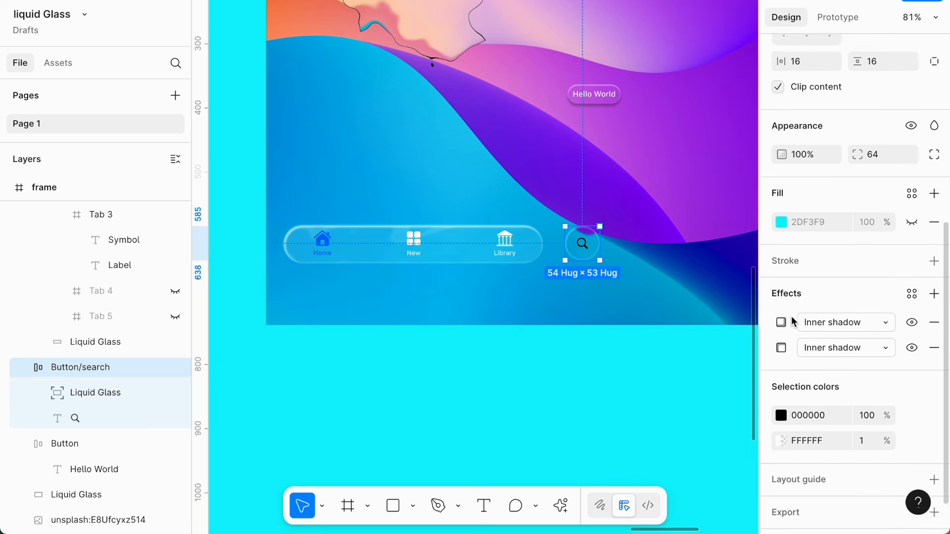
left_click(786, 382)
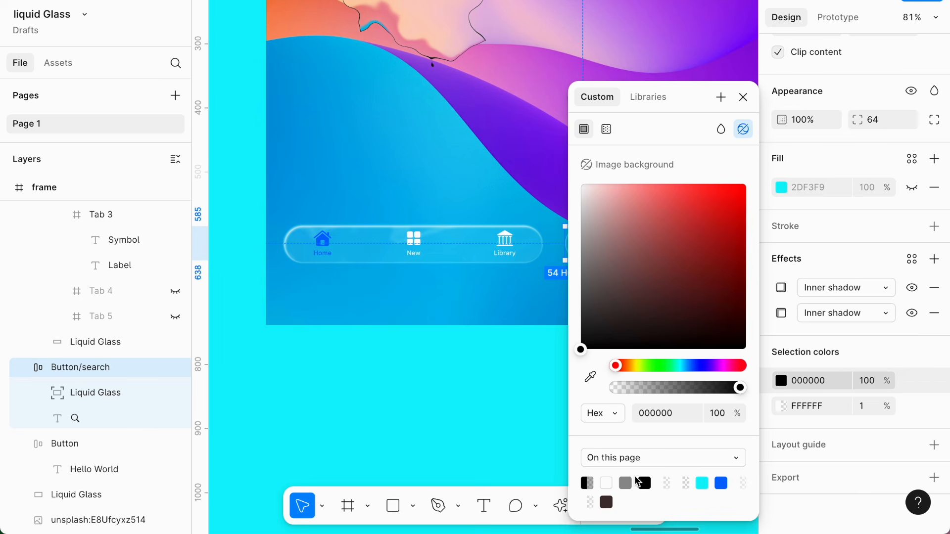
left_click(606, 483)
left_click(504, 403)
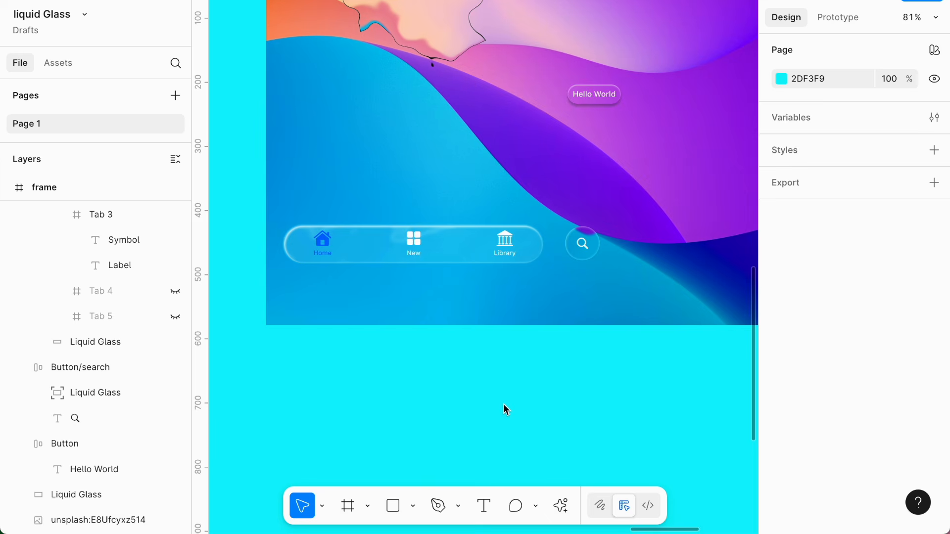
- Move the search button beside the tab bar to X 451, Y 589
left_click(584, 243)
scroll(583, 245, "up", 5)
scroll(583, 245, "left", 4)
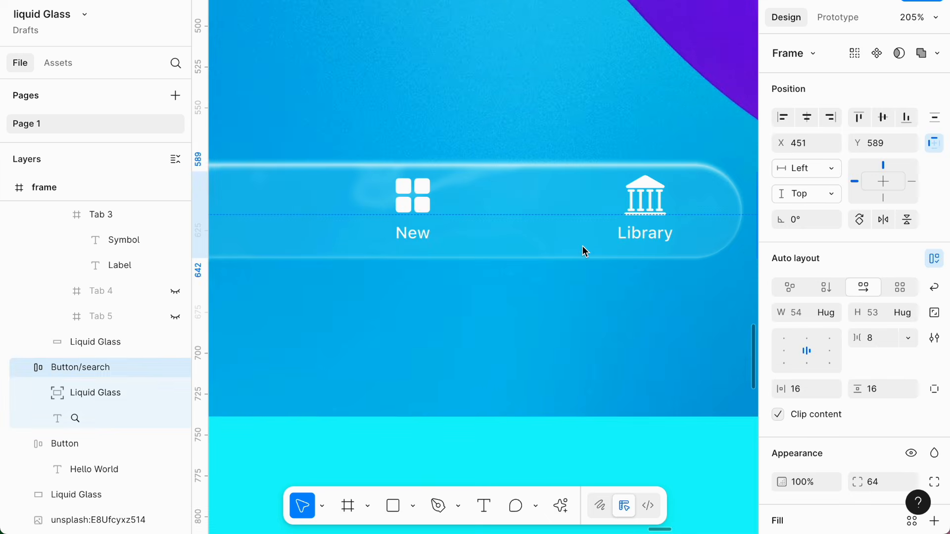
scroll(583, 256, "down", 5)
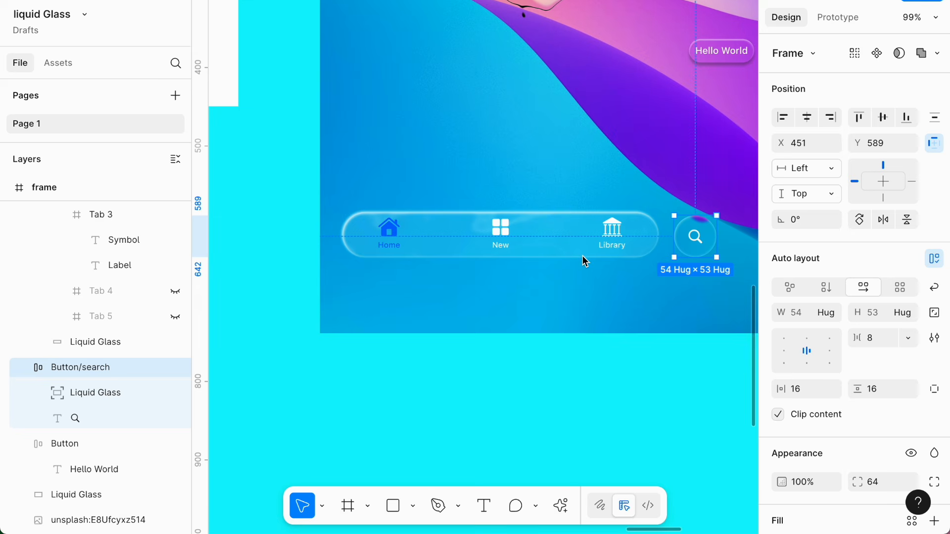